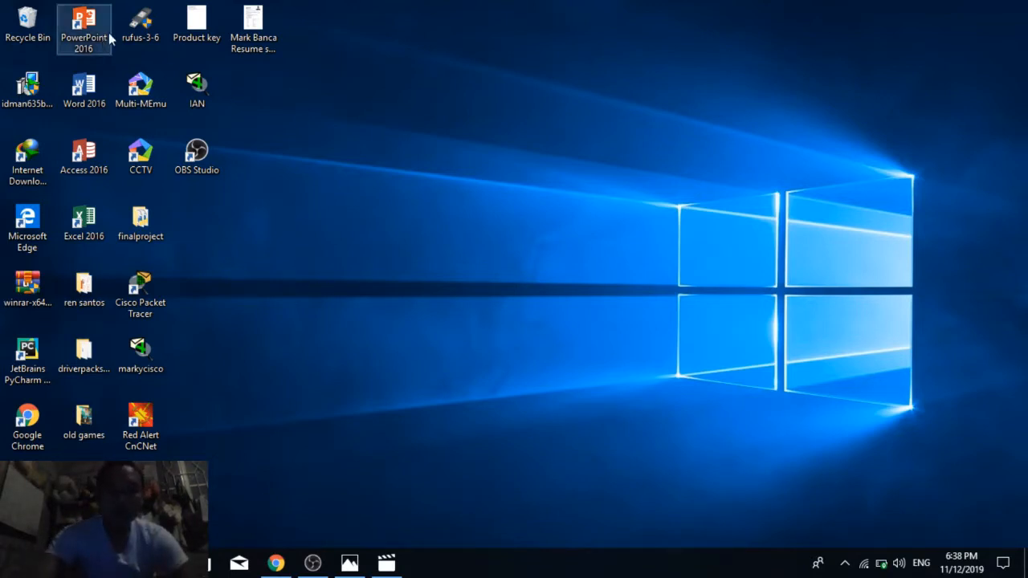
Step: Launch Rufus, allow it to run, and keep the 32 GB USB drive (E:) as the device
double_click(135, 28)
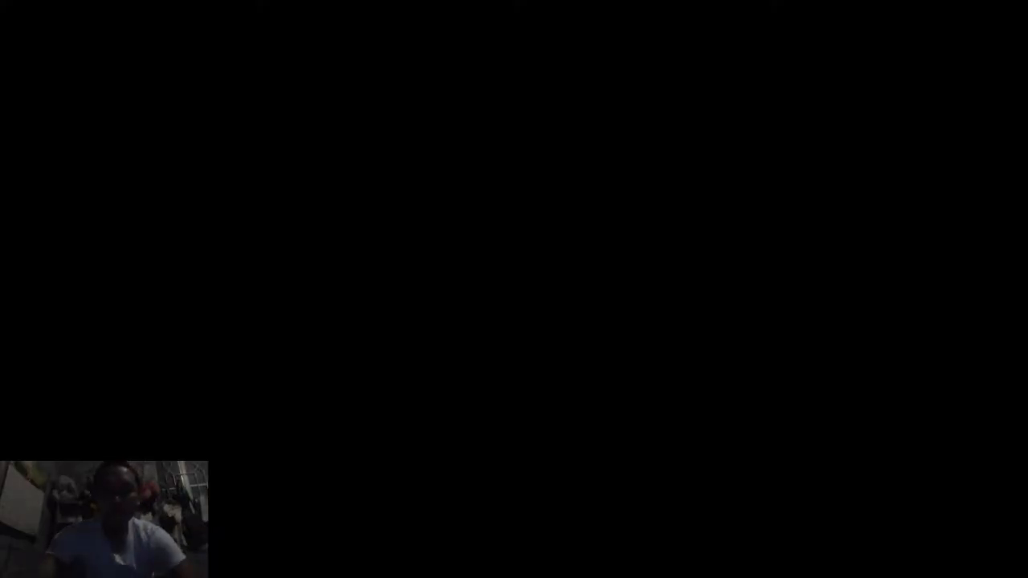
click(431, 388)
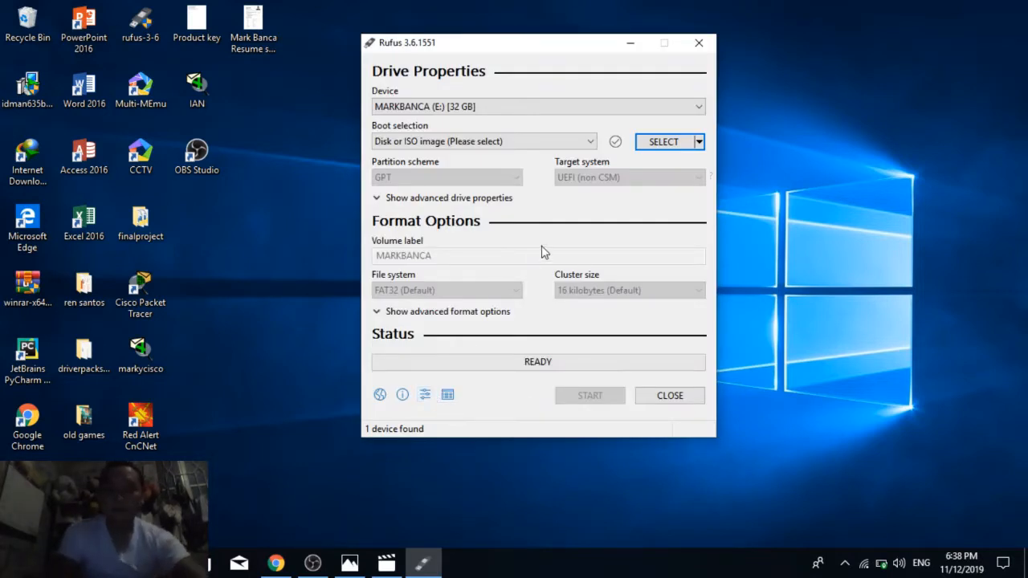
click(698, 110)
click(698, 109)
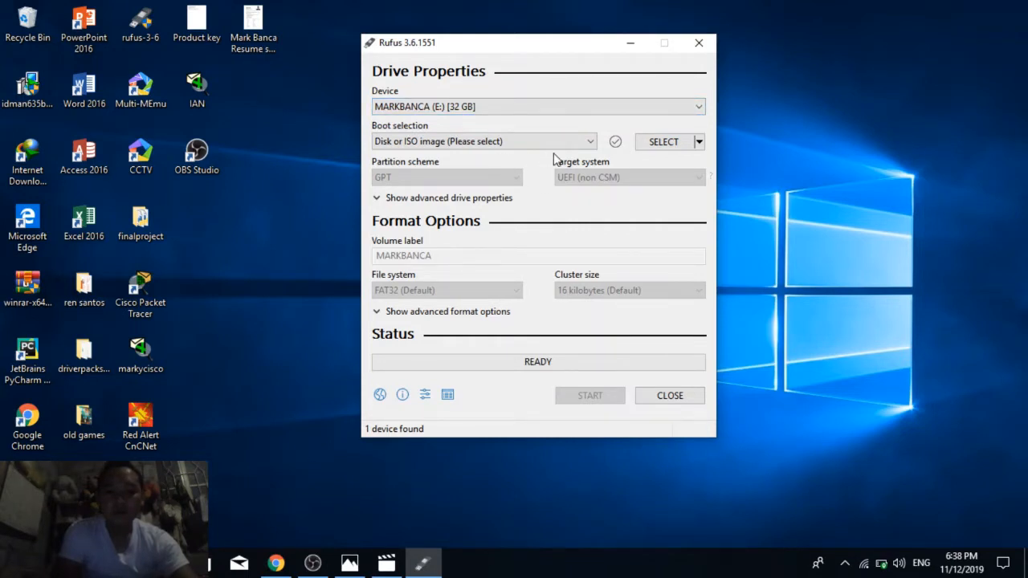
Step: Load en_windows_7_professional_x64_dvd from Local Disk (D:) as the boot ISO image and choose the GPT partition scheme
click(591, 142)
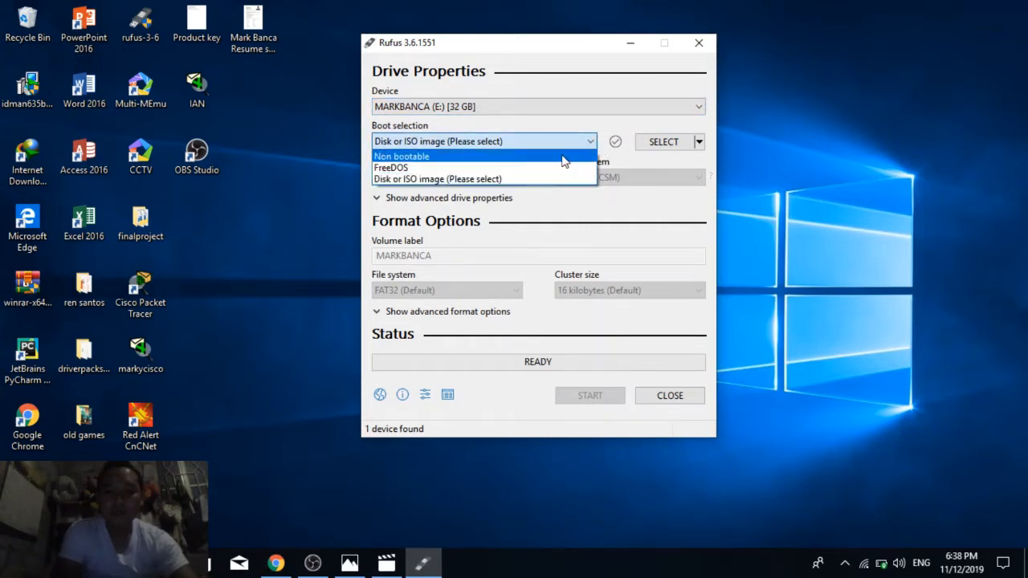
click(511, 180)
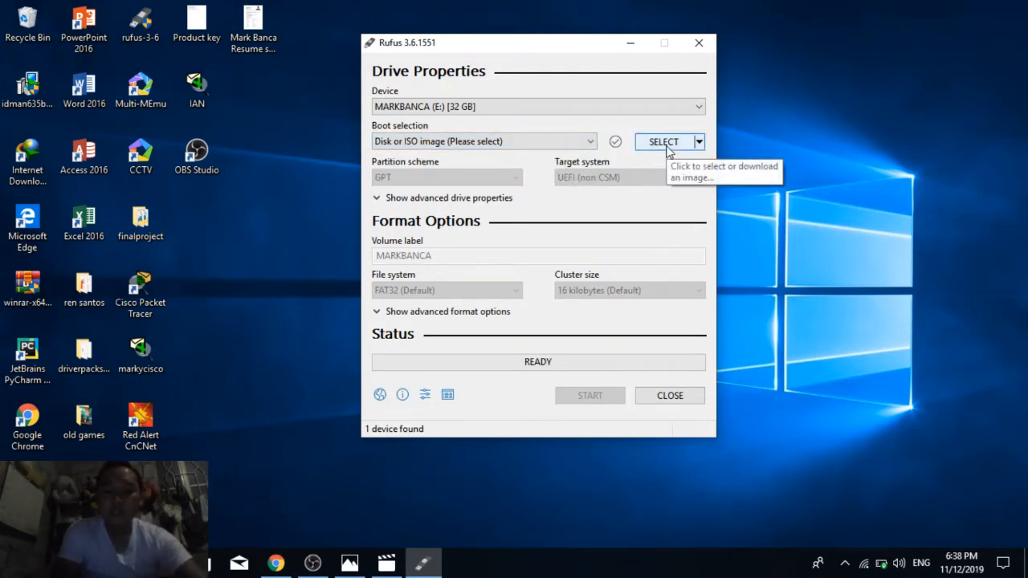
click(667, 151)
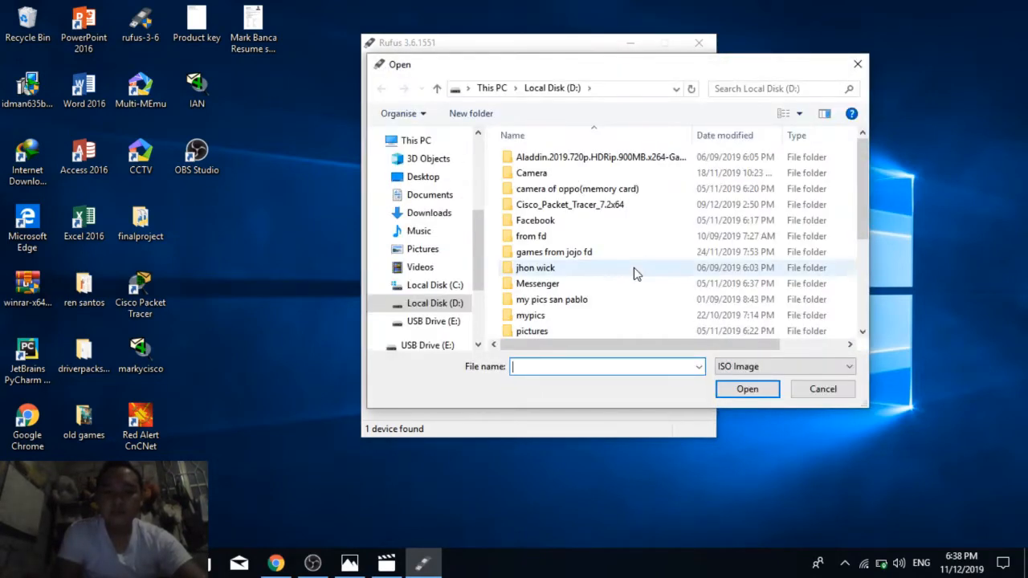
scroll(634, 273, down, 3)
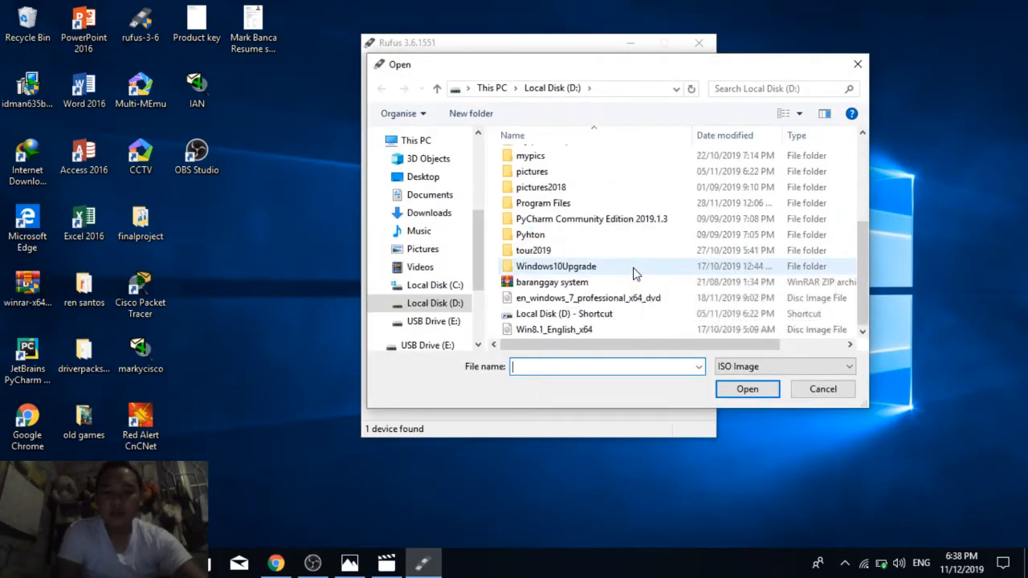
click(604, 298)
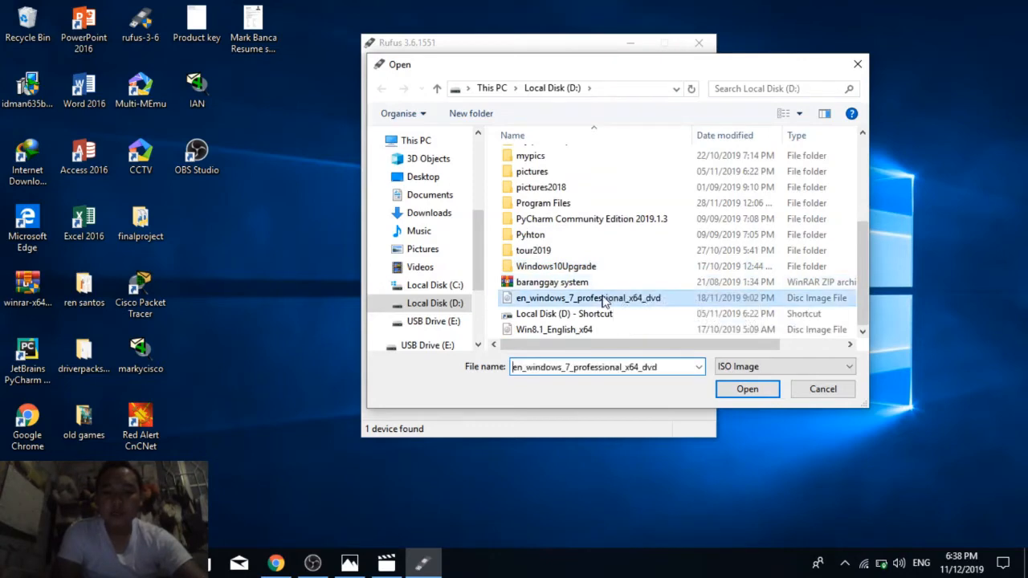
click(749, 390)
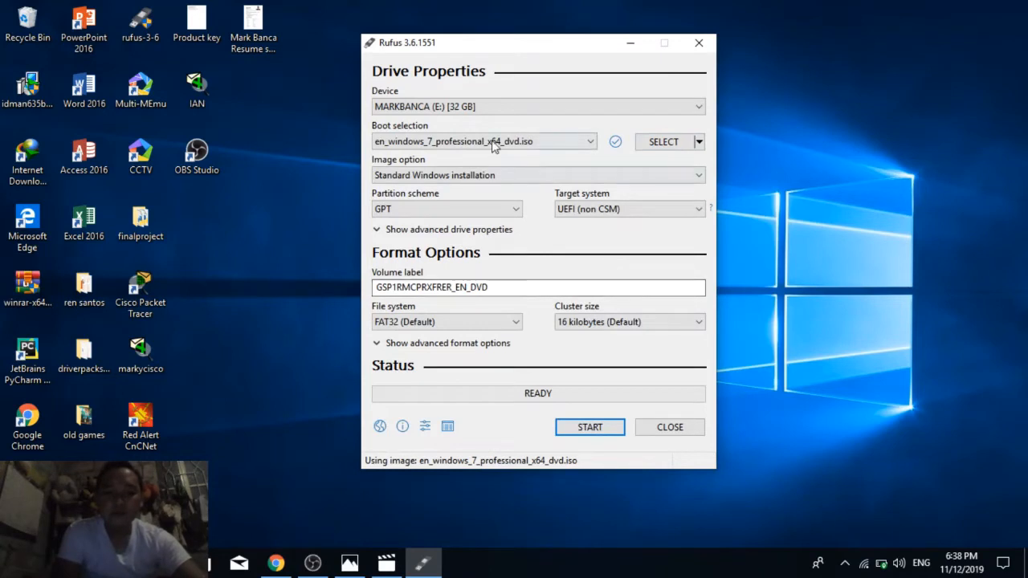
click(516, 210)
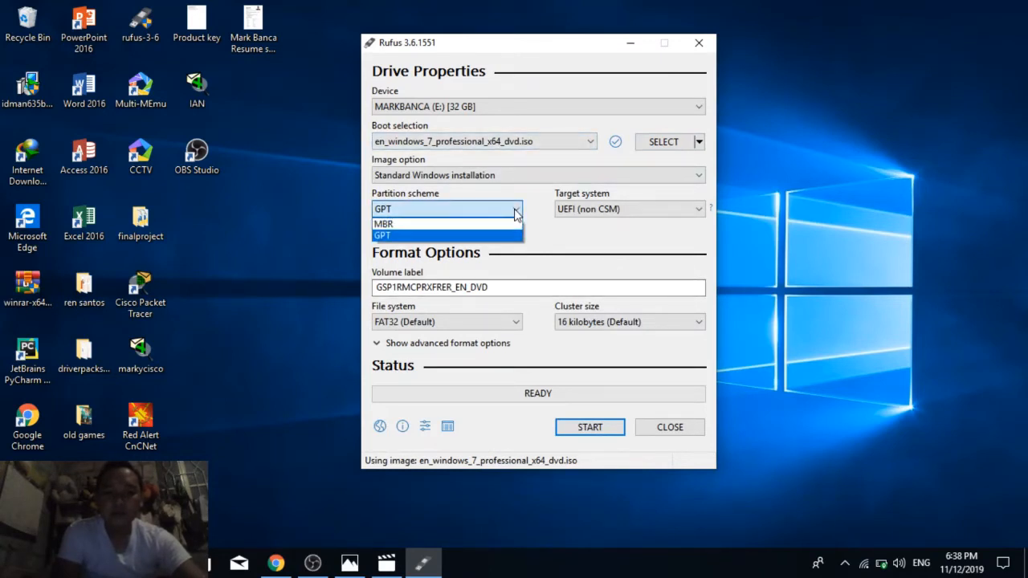
click(451, 234)
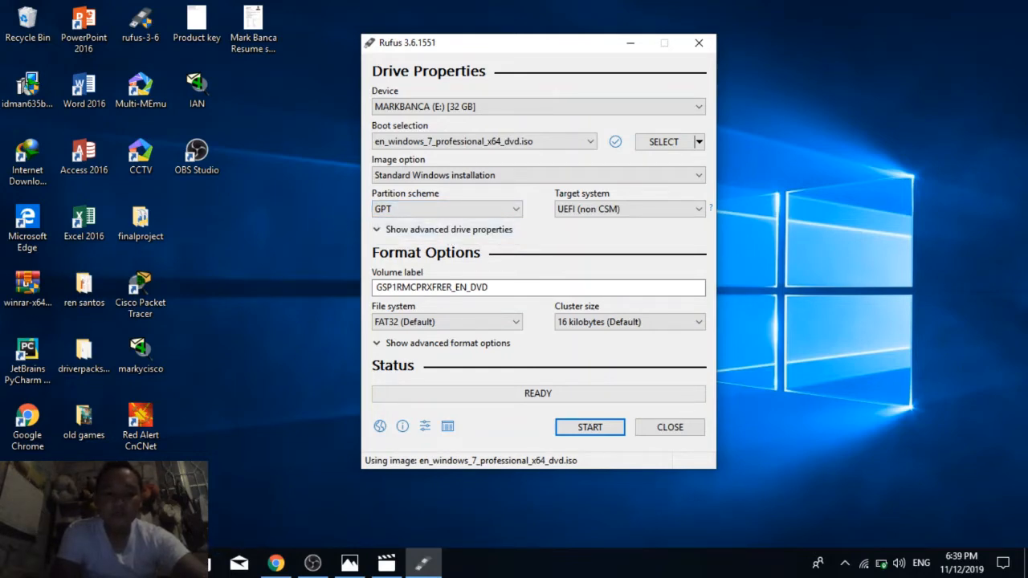
Step: Search Windows for disk management and open Disk Management
key(super+s)
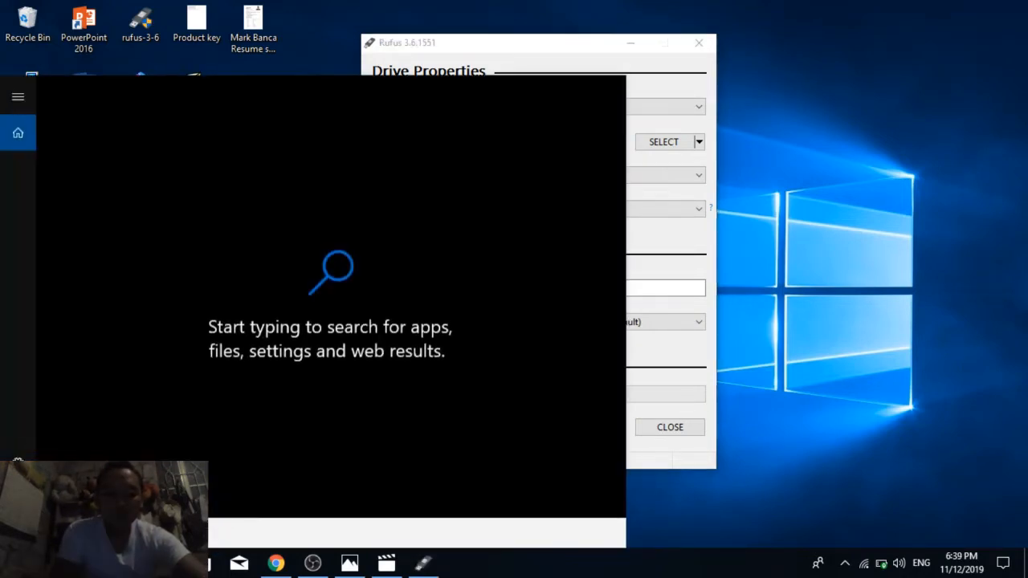
text(d)
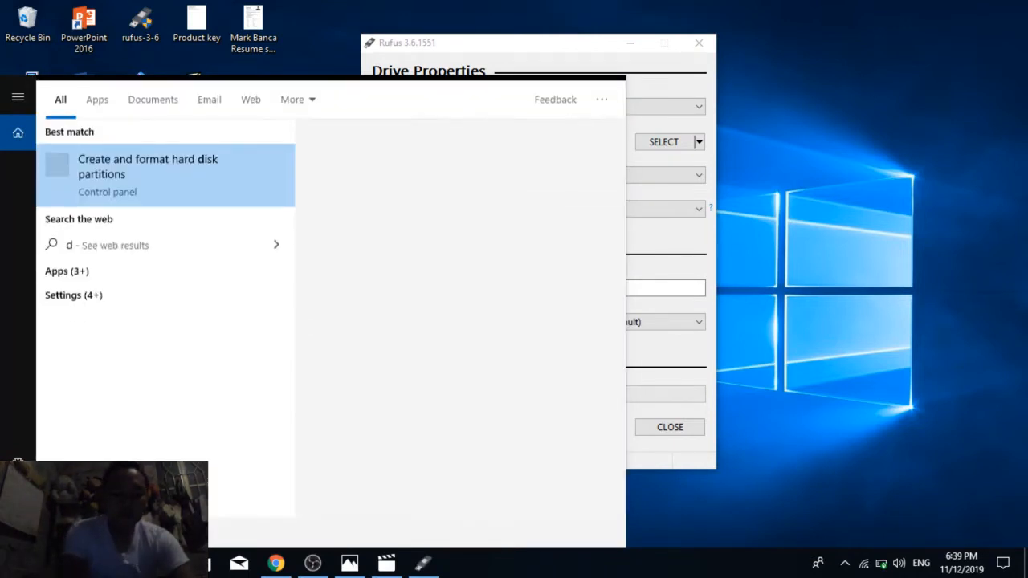
text(isk)
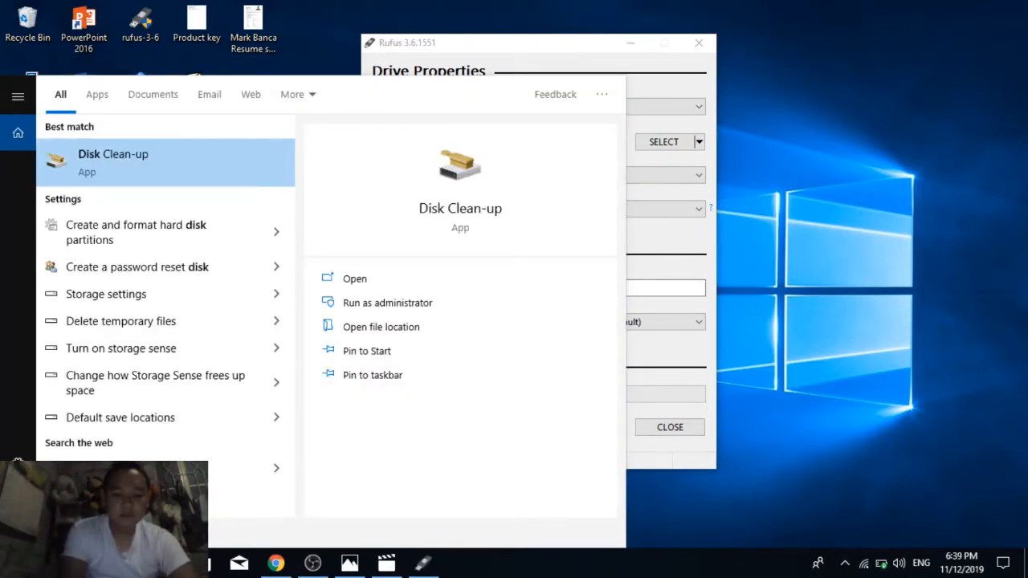
text( ma)
key(Escape)
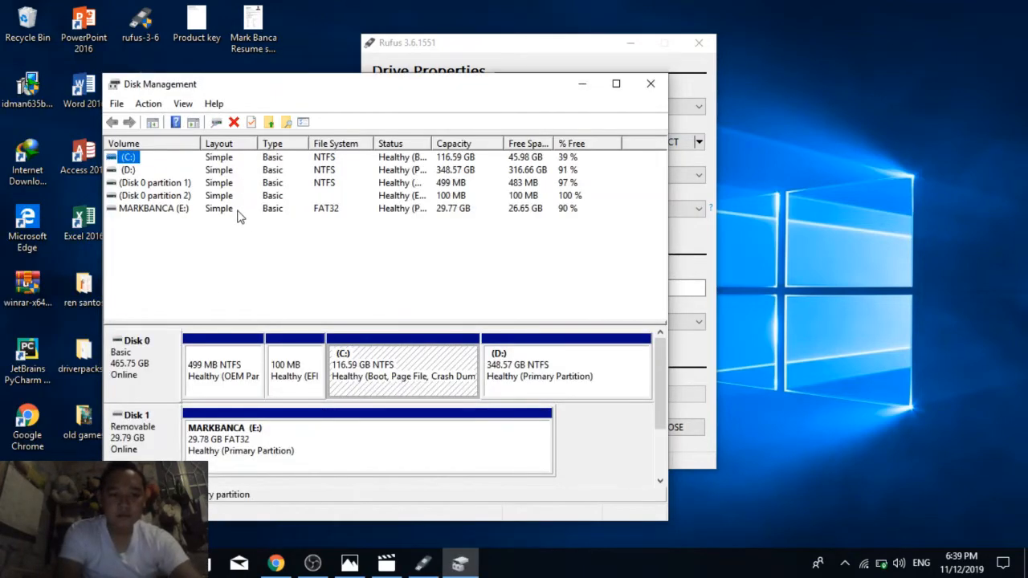
Step: Check Disk 0's partition style in its volume properties, then close the properties and Disk Management
right_click(146, 354)
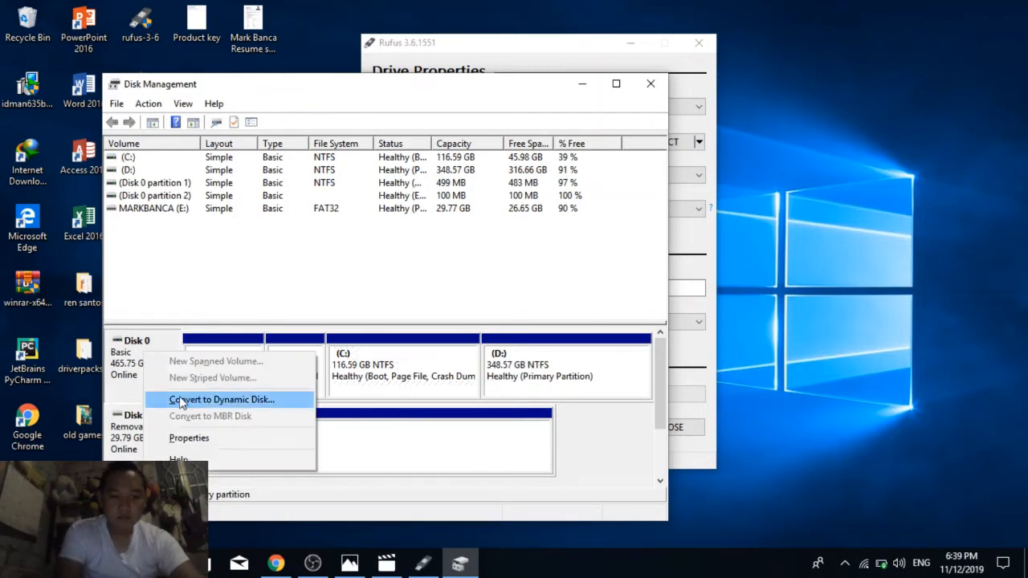
click(199, 447)
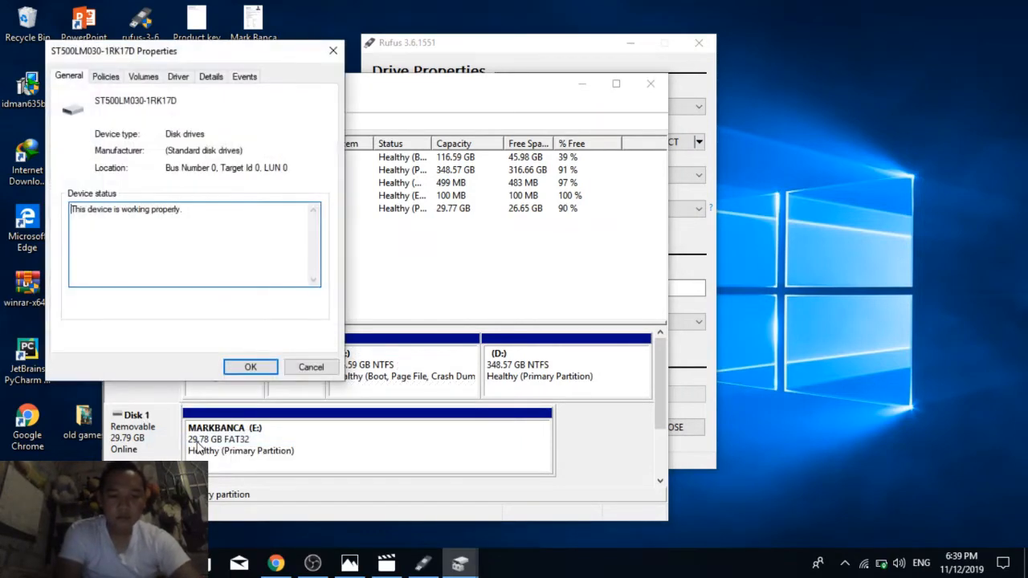
click(166, 76)
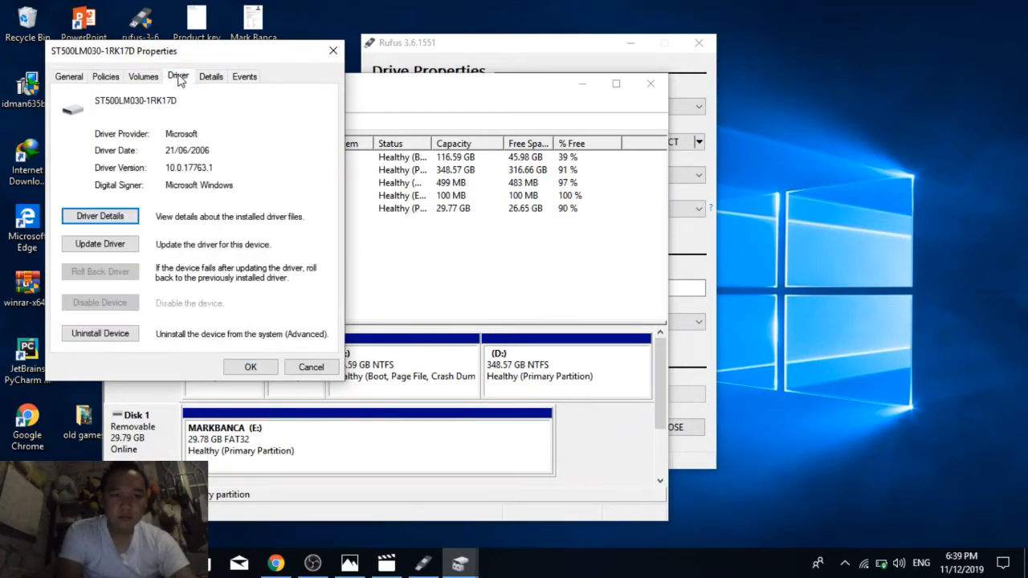
click(138, 78)
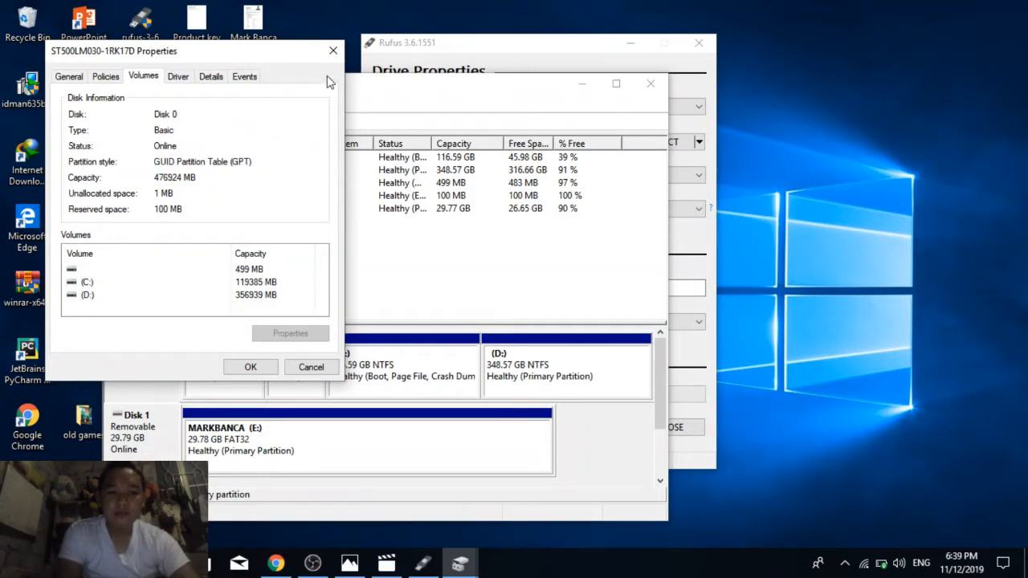
click(311, 368)
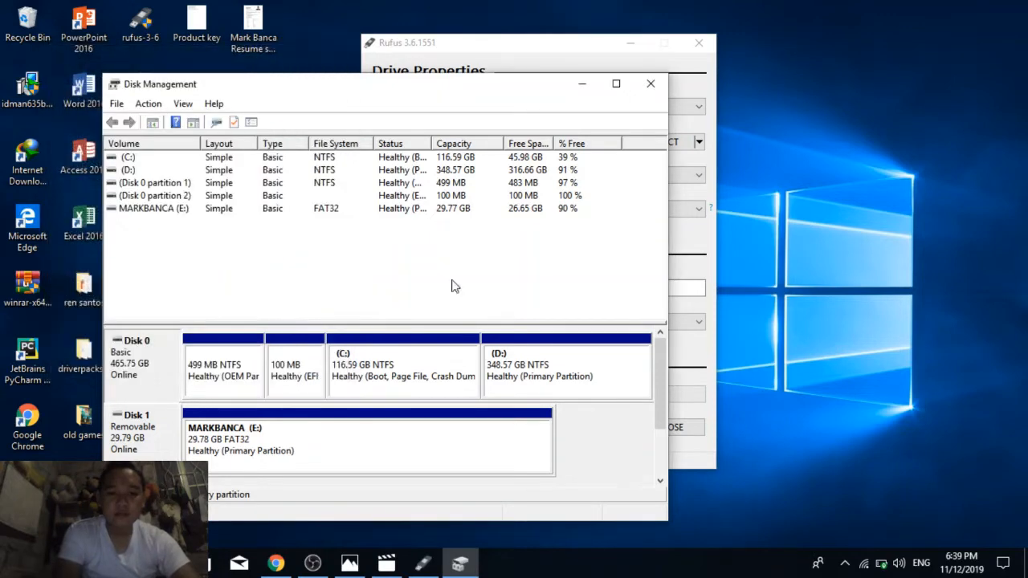
click(650, 83)
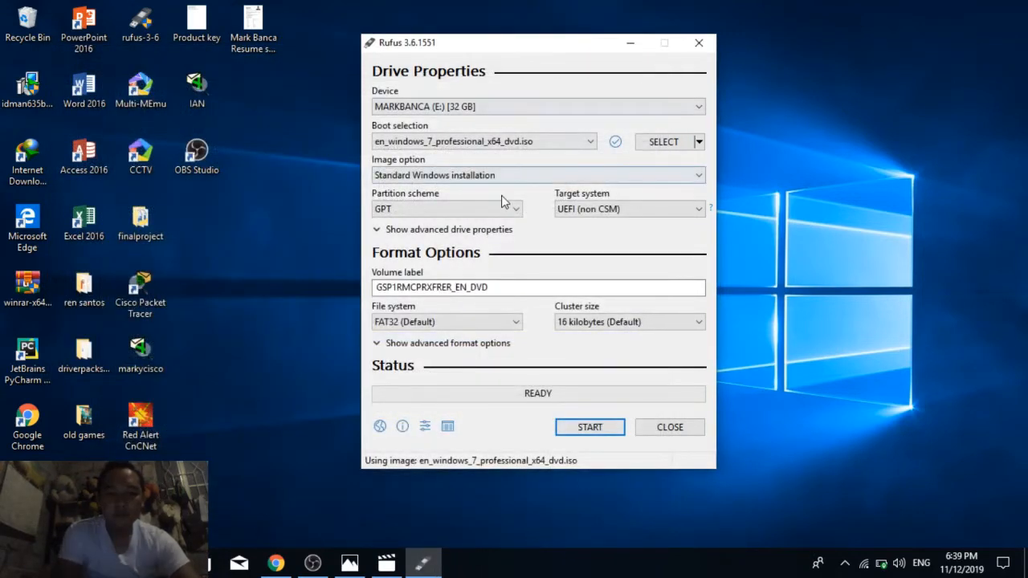
Step: Choose GPT as the partition scheme and replace the volume label with the owner's name
click(516, 212)
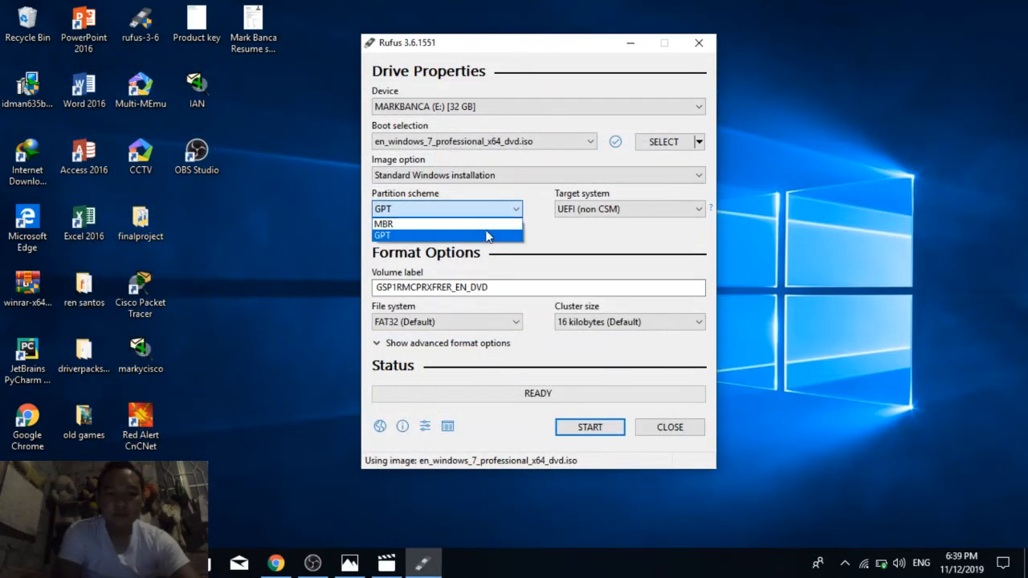
click(487, 236)
click(513, 288)
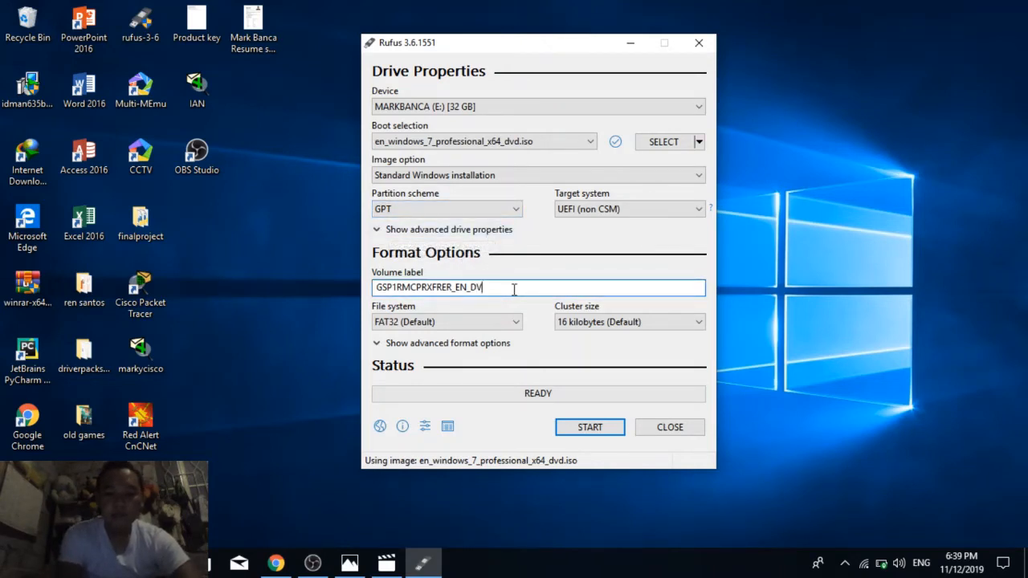
key(BackSpace)
key(BackSpace)
key(BackSpace)
key(BackSpace)
key(BackSpace)
key(BackSpace)
key(BackSpace)
key(BackSpace)
key(BackSpace)
key(BackSpace)
key(BackSpace)
key(BackSpace)
key(BackSpace)
key(BackSpace)
key(BackSpace)
key(BackSpace)
key(BackSpace)
key(BackSpace)
key(BackSpace)
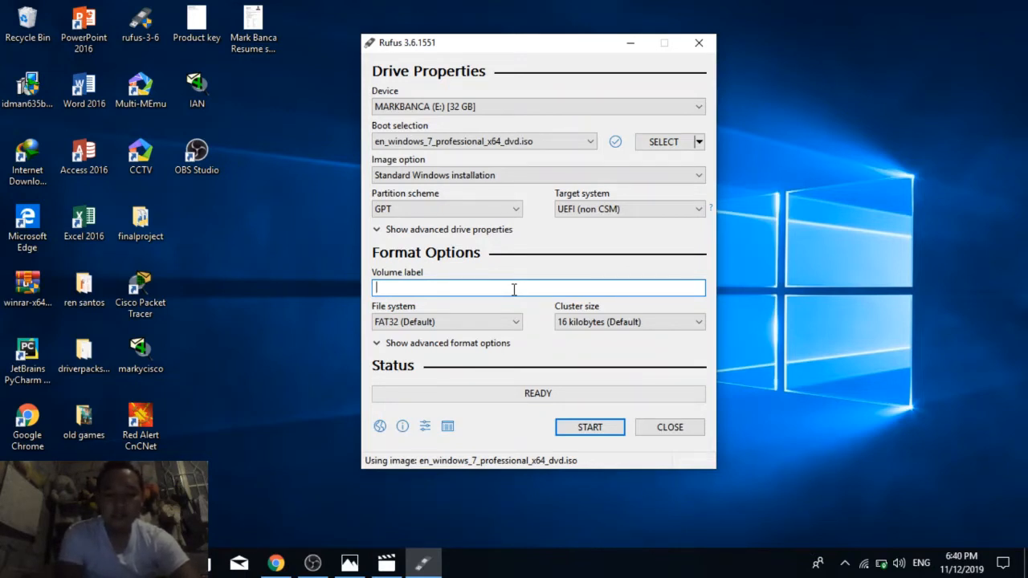
text(markbanca)
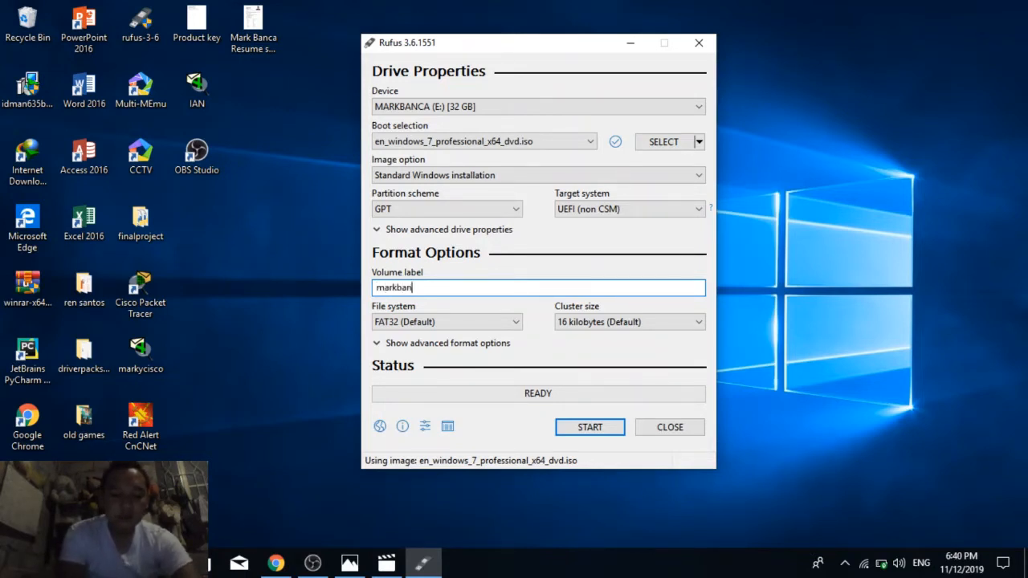
Step: Set the file system to FAT32 (Default) and start writing the USB drive, accepting the erasure of its data
click(516, 324)
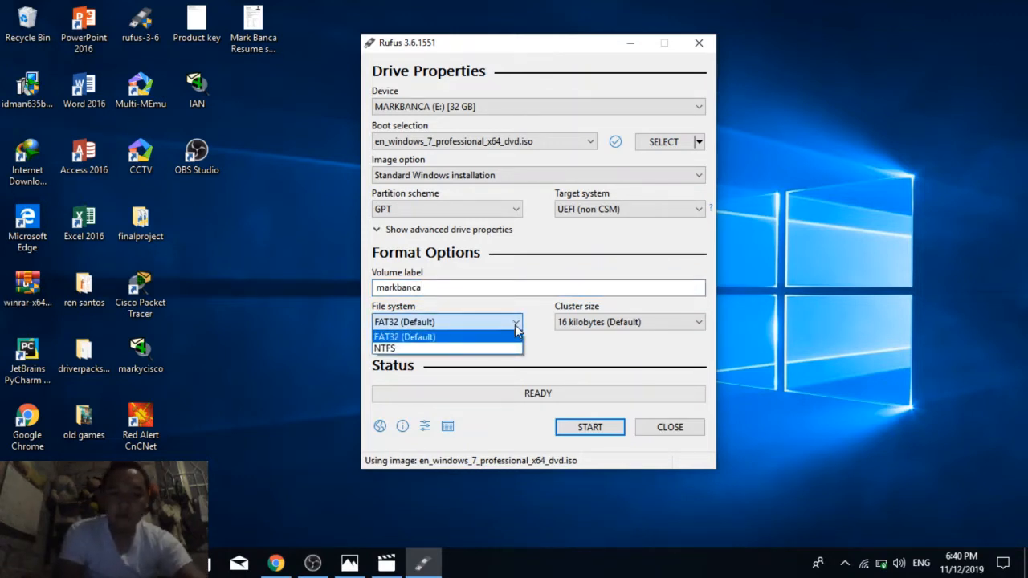
click(476, 341)
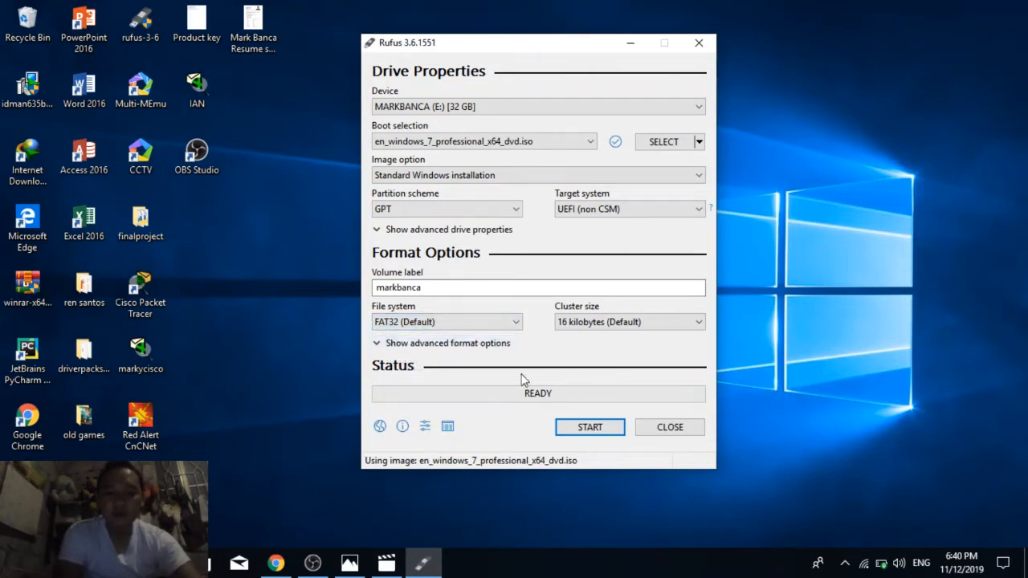
click(590, 427)
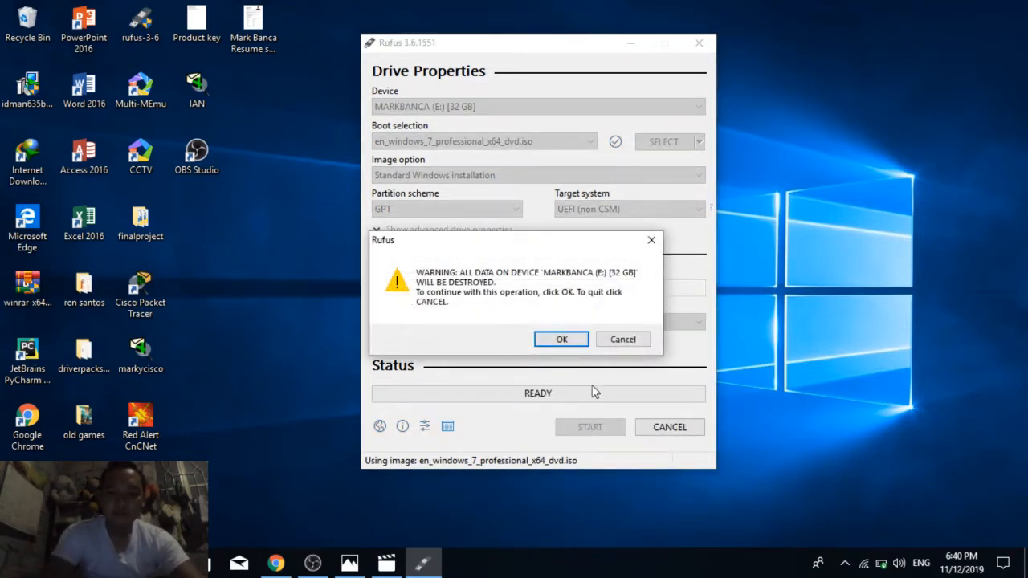
click(564, 339)
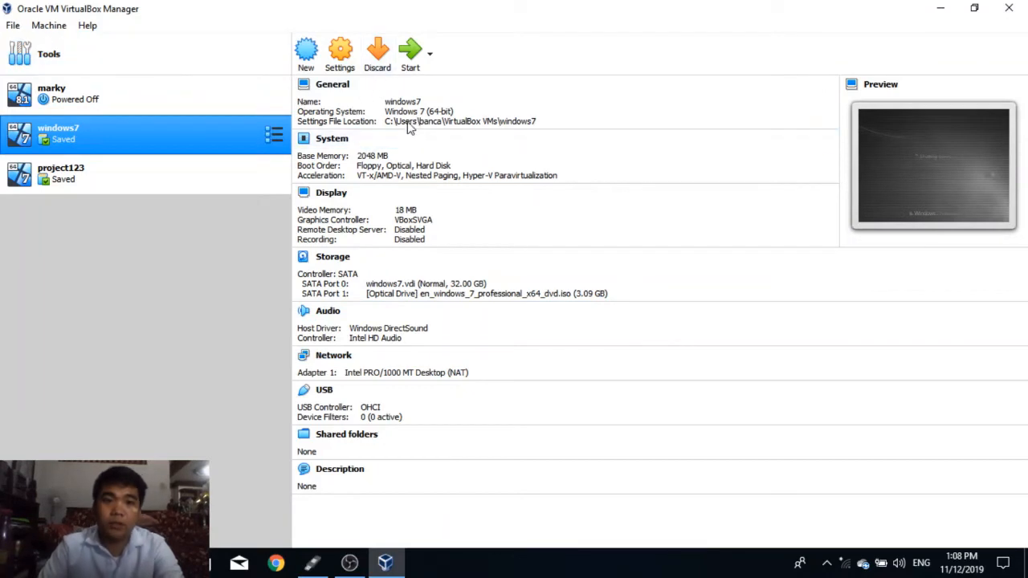
Step: Create a new virtual machine named tutorial with type Microsoft Windows and version Windows 7 (64-bit)
click(306, 68)
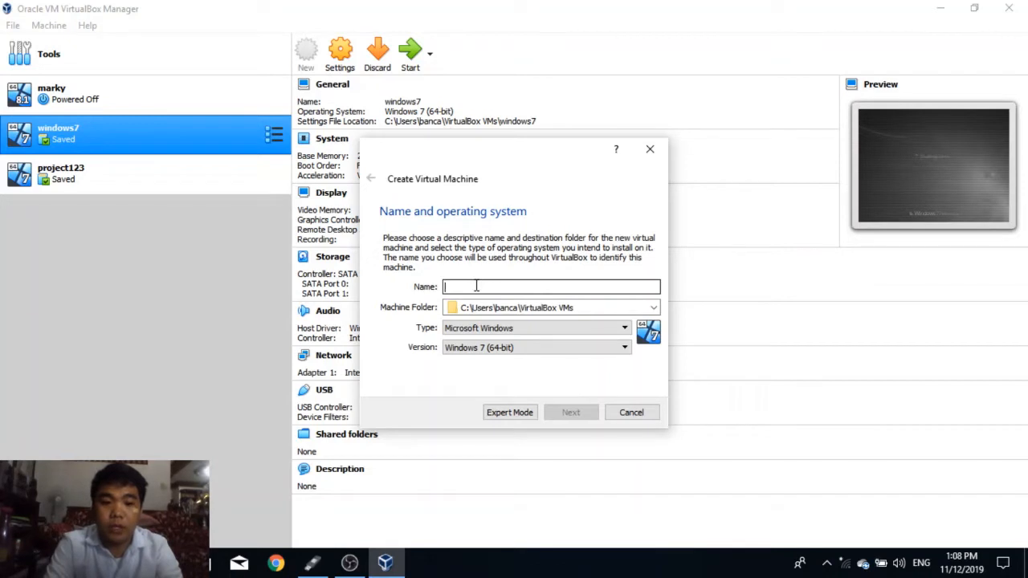
text(tuto)
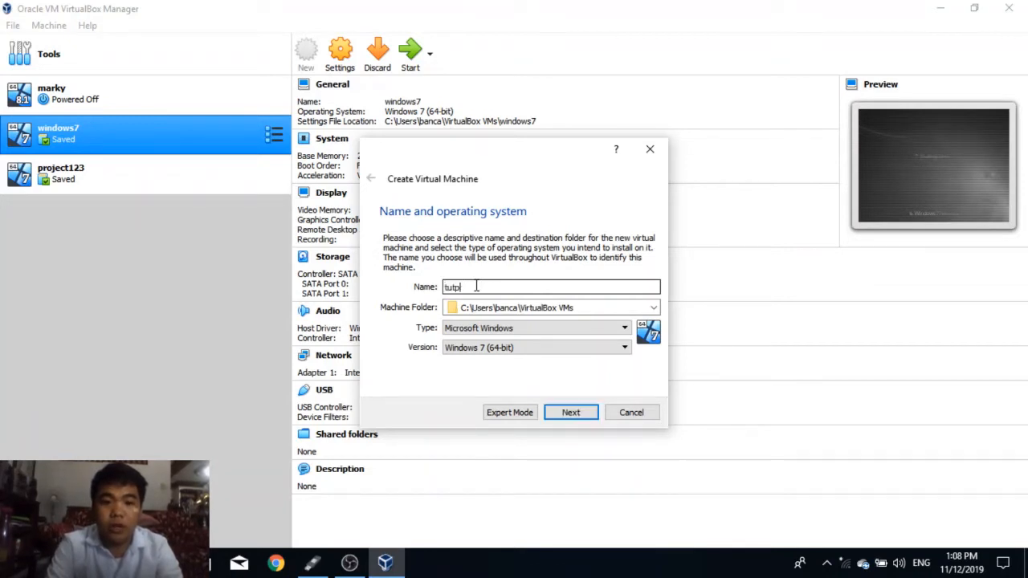
text(rrial)
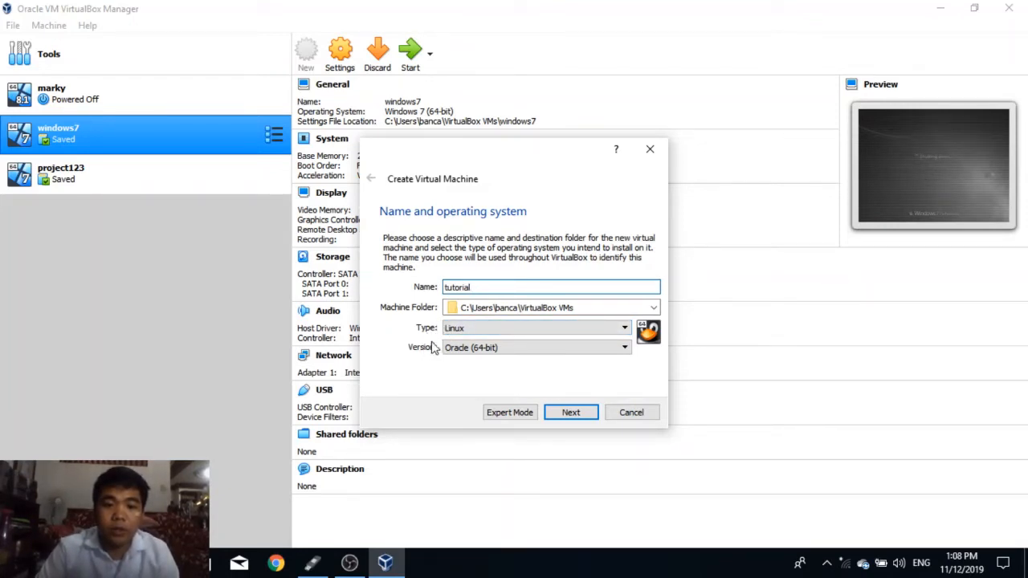
click(625, 329)
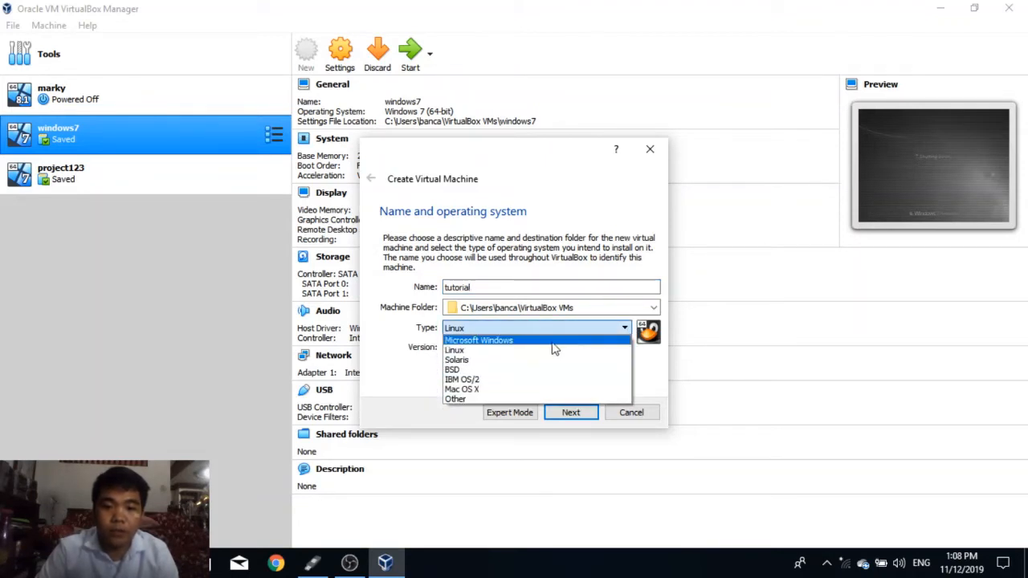
click(492, 343)
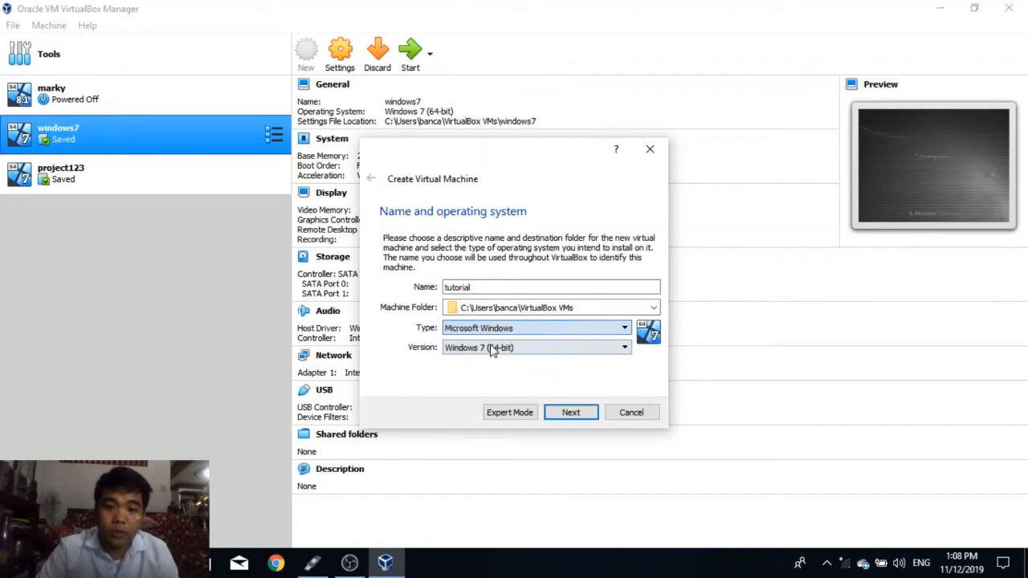
click(623, 350)
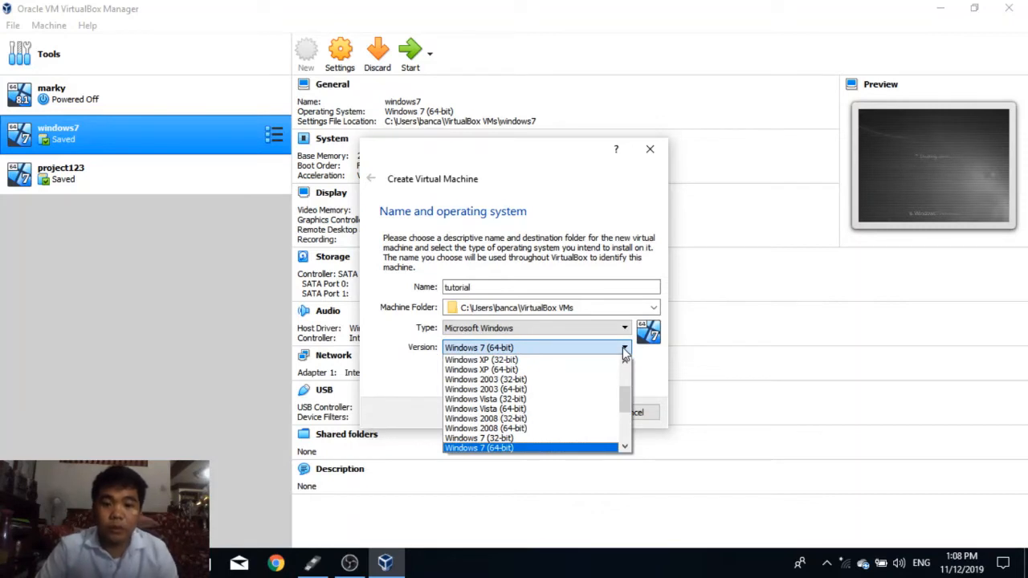
click(623, 351)
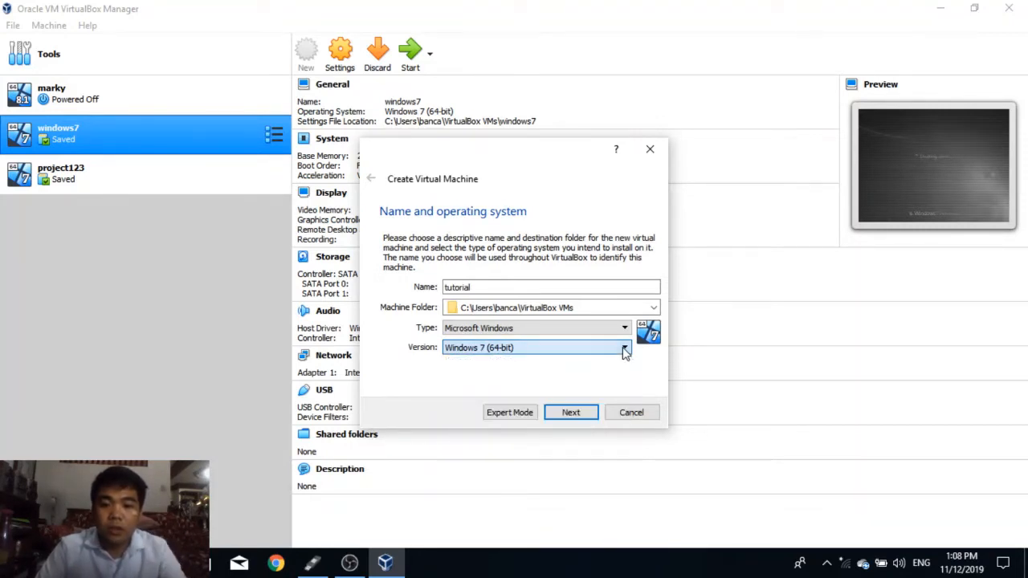
click(625, 351)
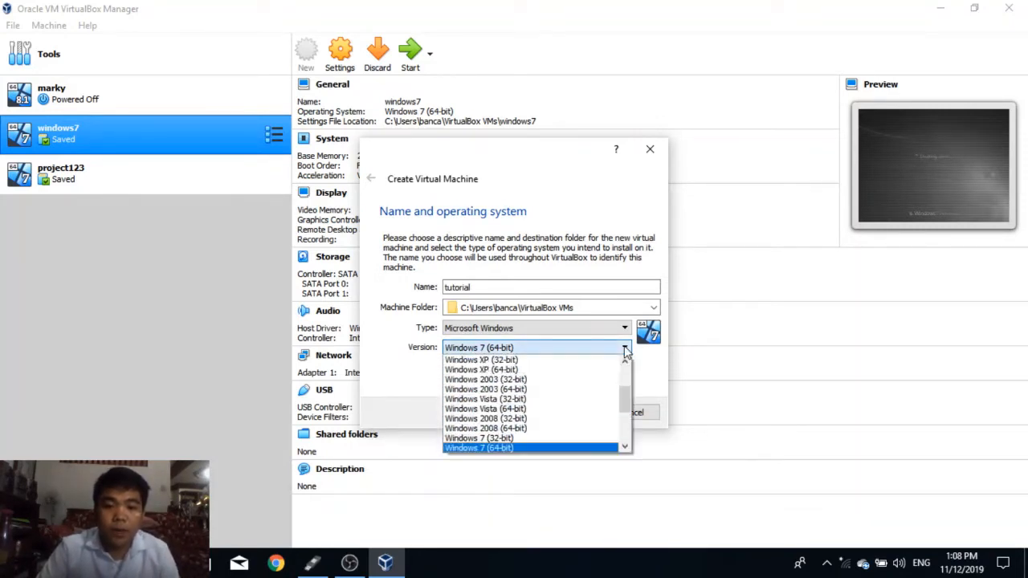
click(495, 452)
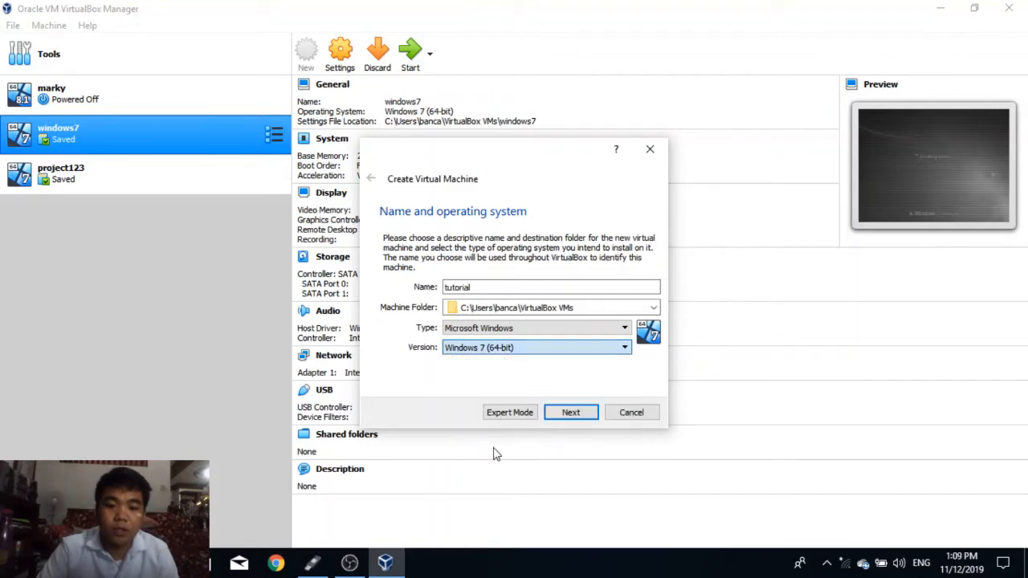
click(571, 413)
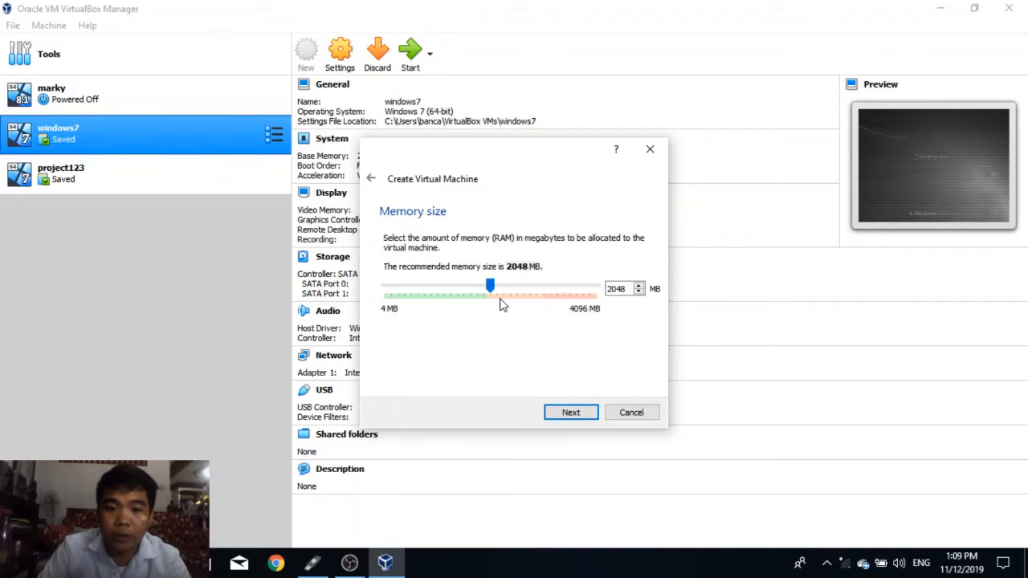
Step: Accept 2048 MB of memory and create a dynamically allocated 12.00 GB VHD virtual hard disk for the machine
click(623, 294)
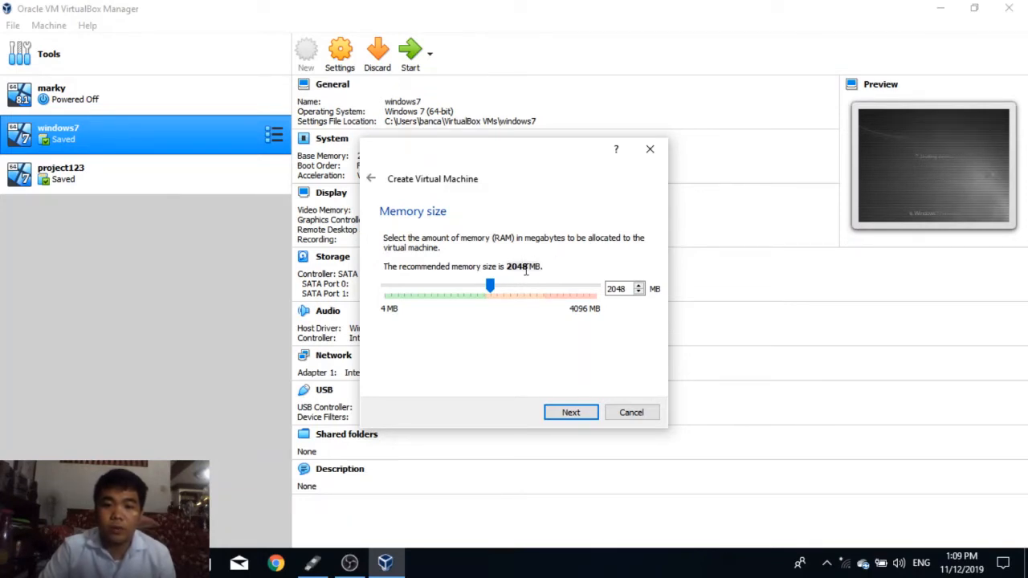
click(572, 414)
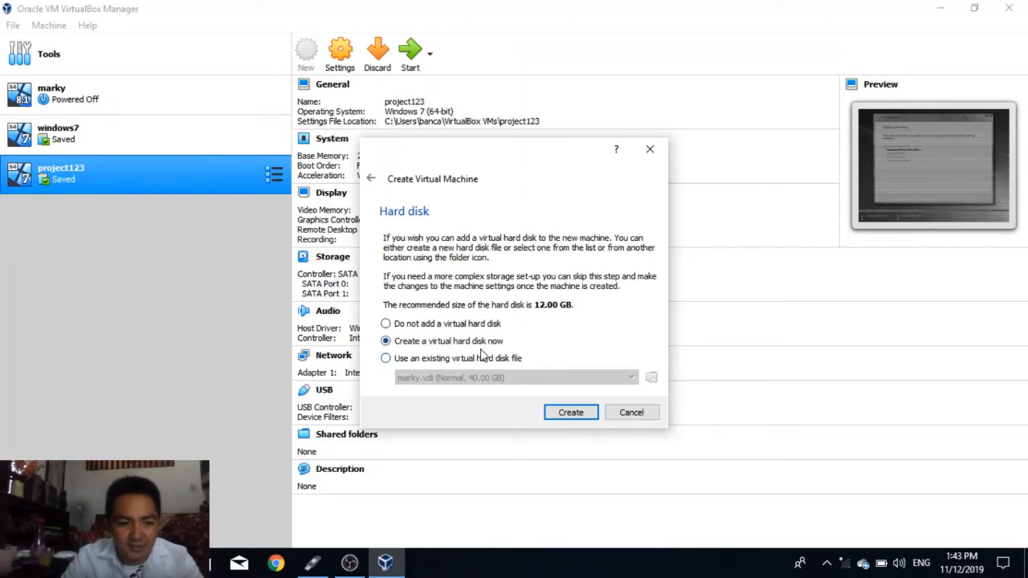
click(581, 416)
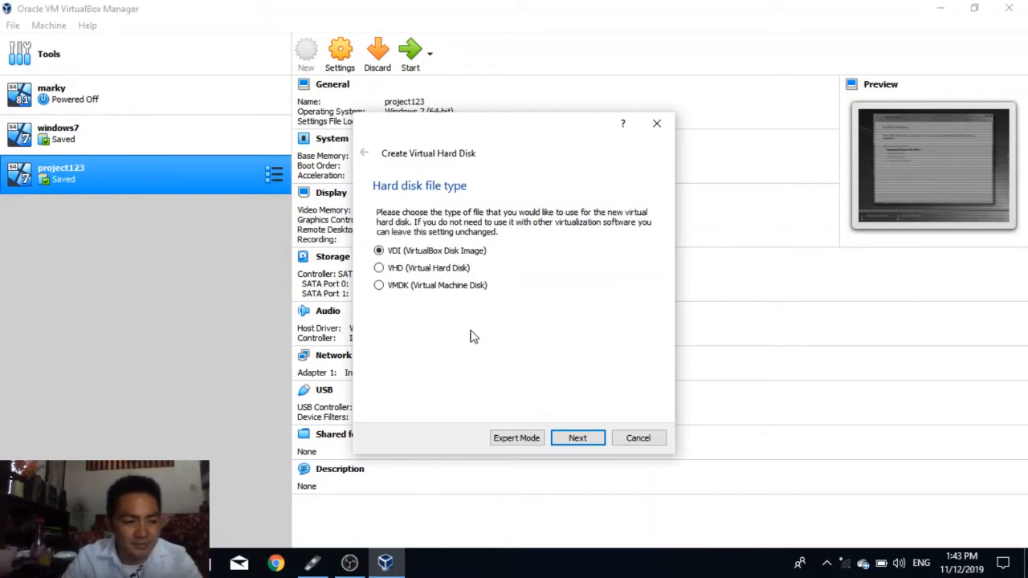
click(380, 269)
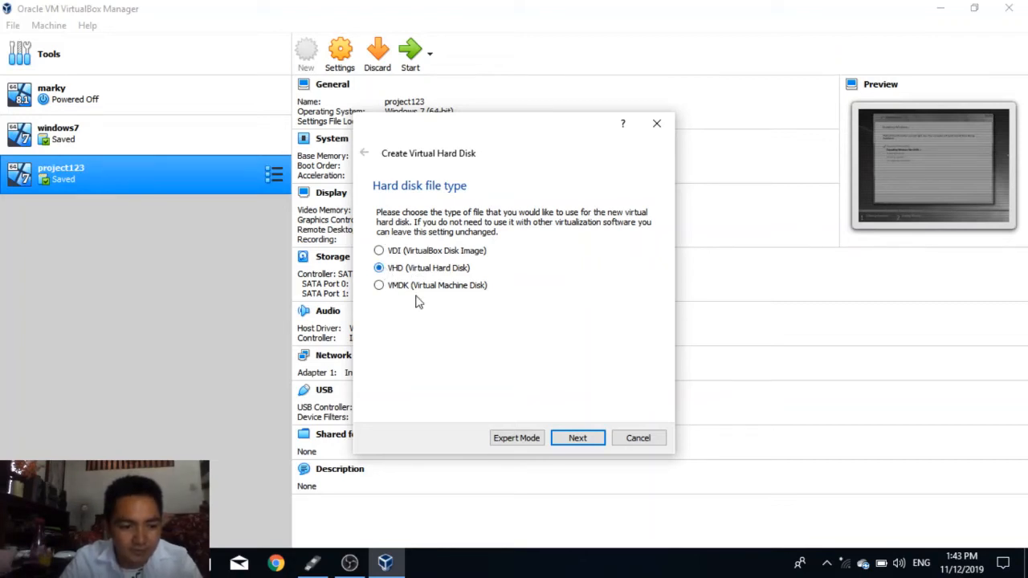
click(583, 442)
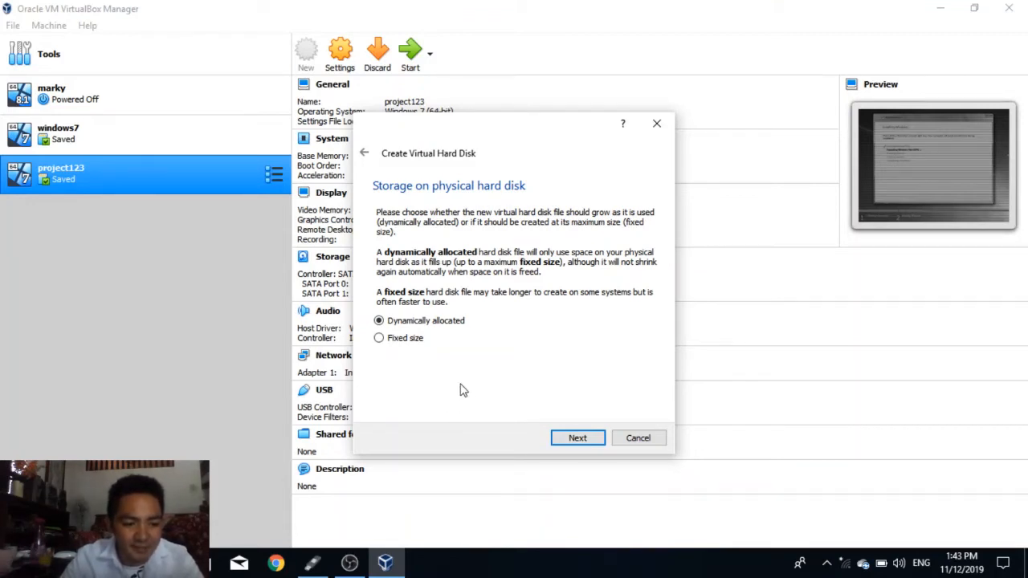
click(582, 442)
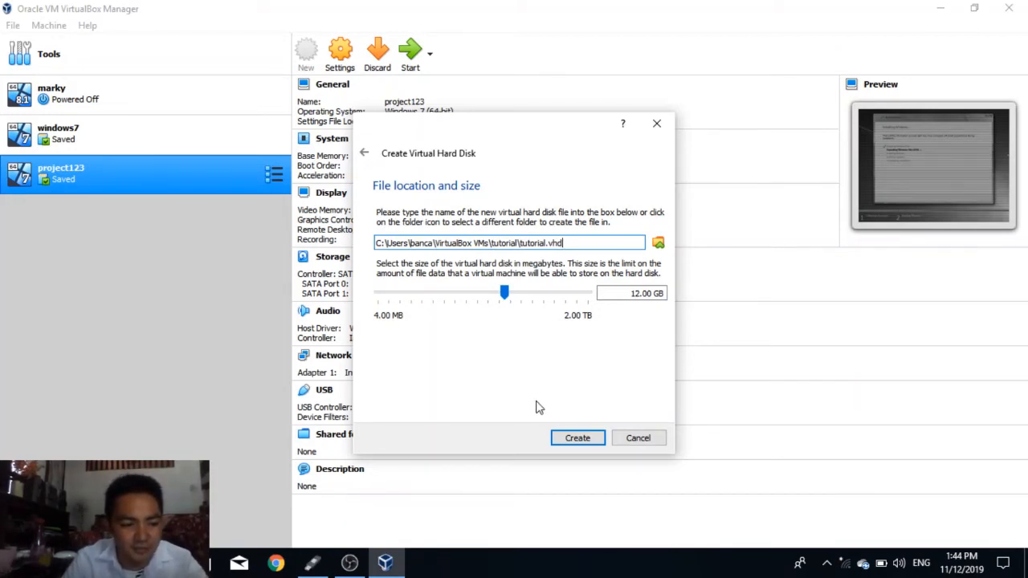
click(586, 442)
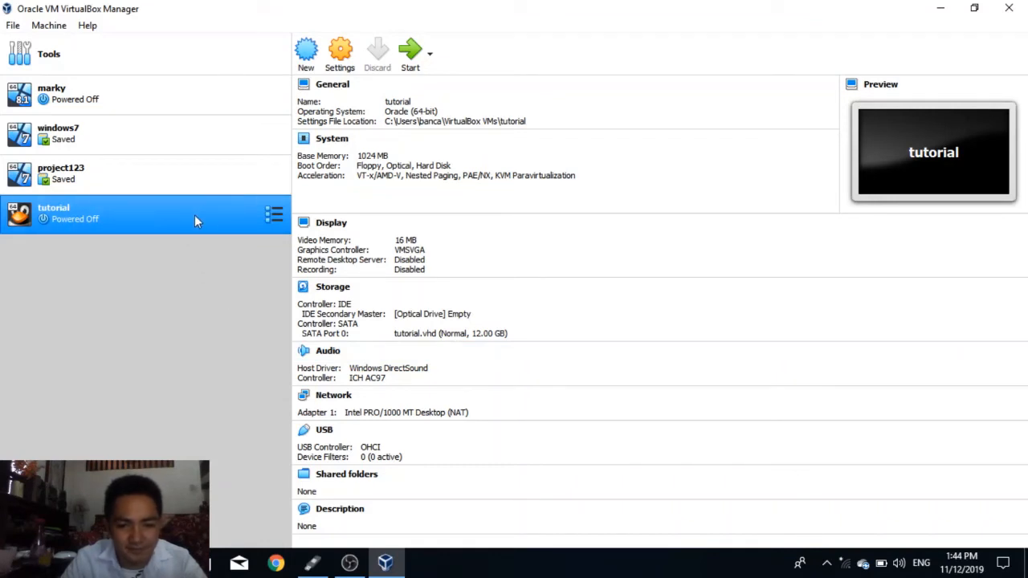
Step: Start the tutorial virtual machine with en_windows_7_professional_x64_dvd.iso as its start-up disk
double_click(225, 231)
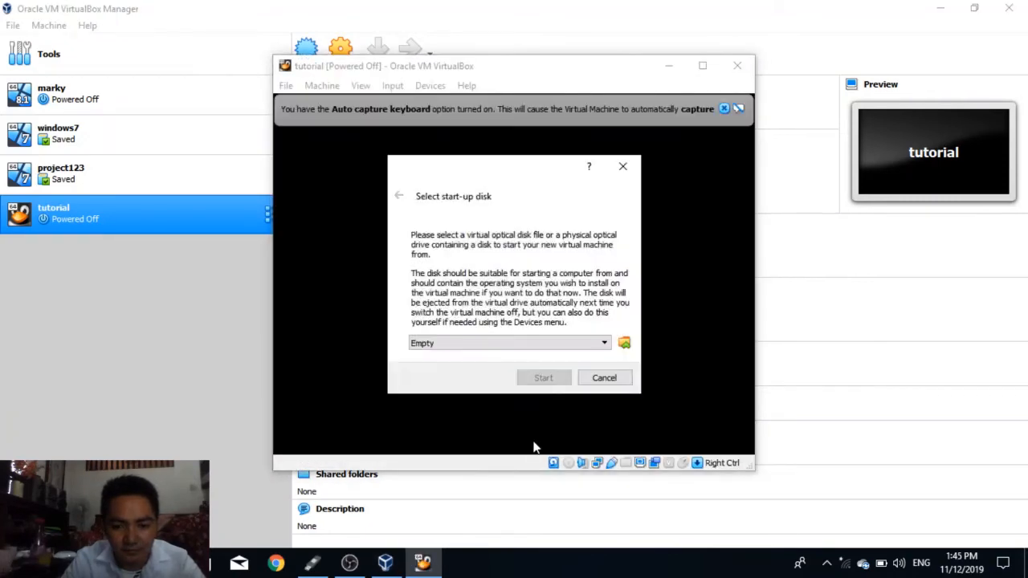
click(605, 344)
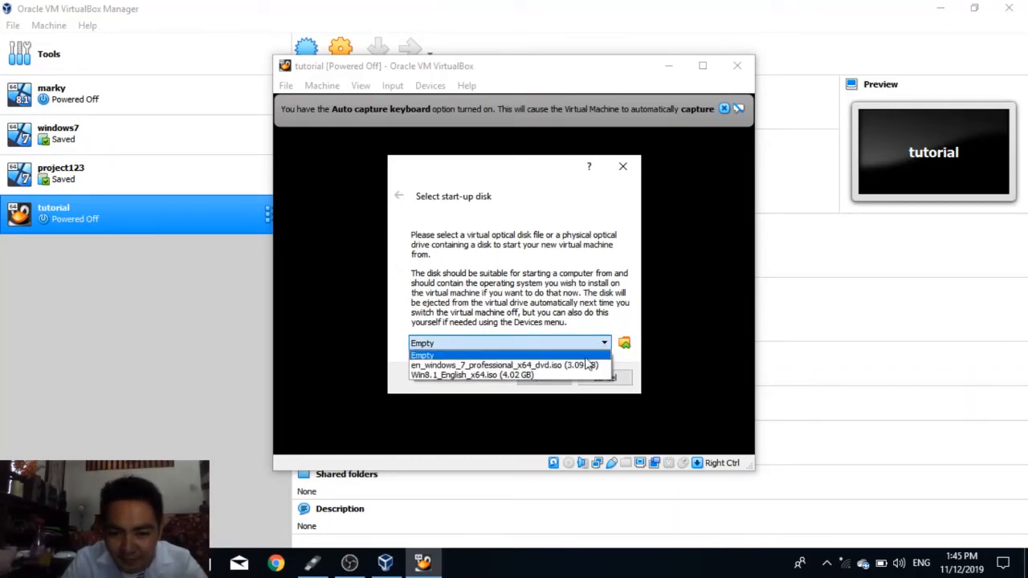
click(543, 367)
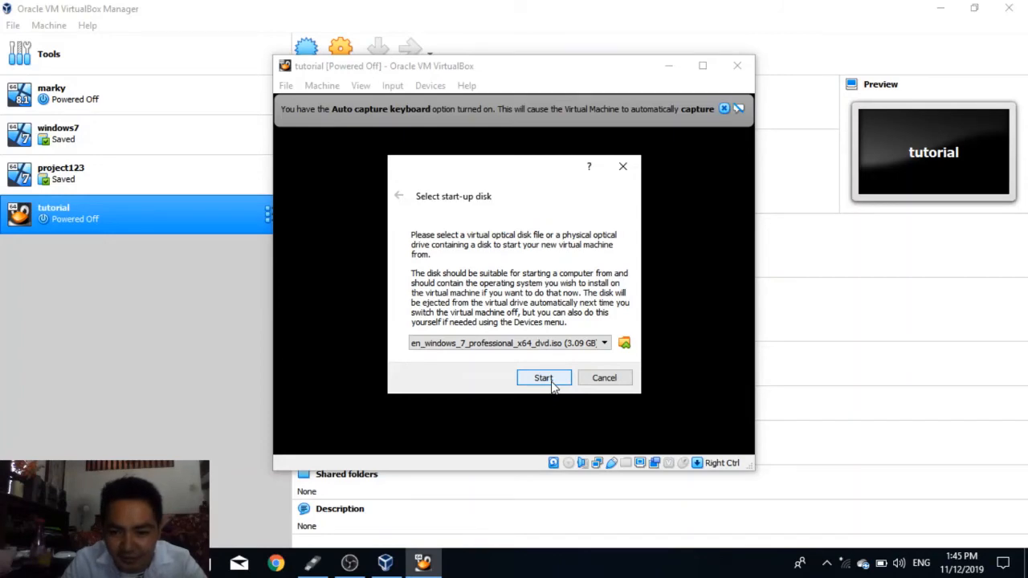
click(551, 380)
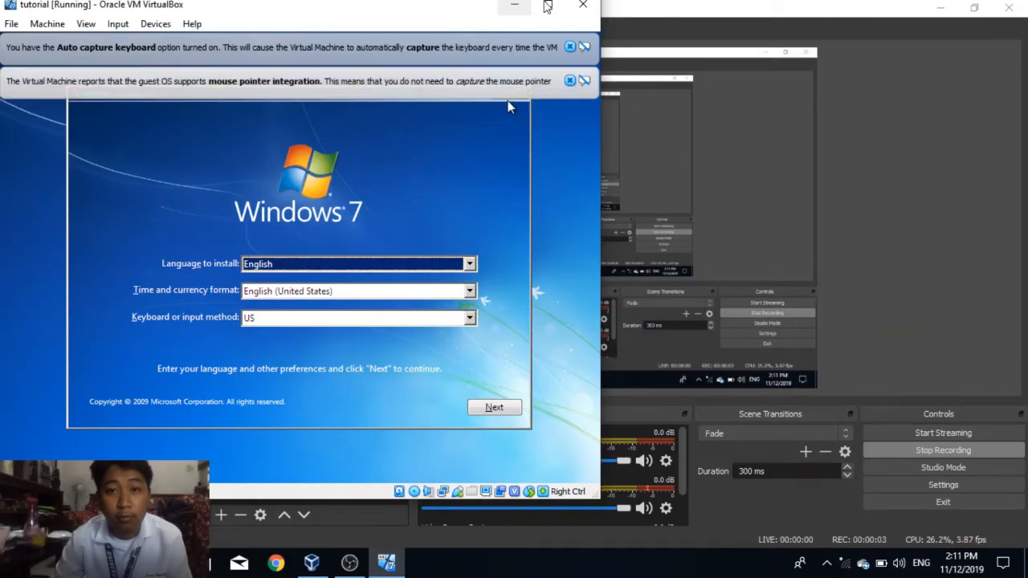
Step: Maximize the machine window and run Windows 7 setup with the default language settings, accepting the license terms and choosing Custom (advanced) installation
click(548, 6)
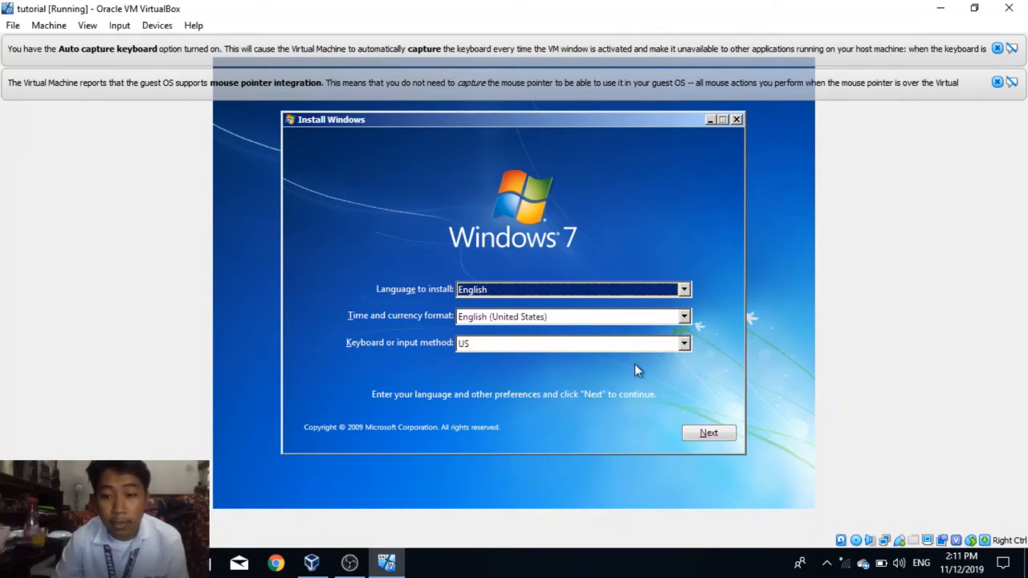
click(710, 435)
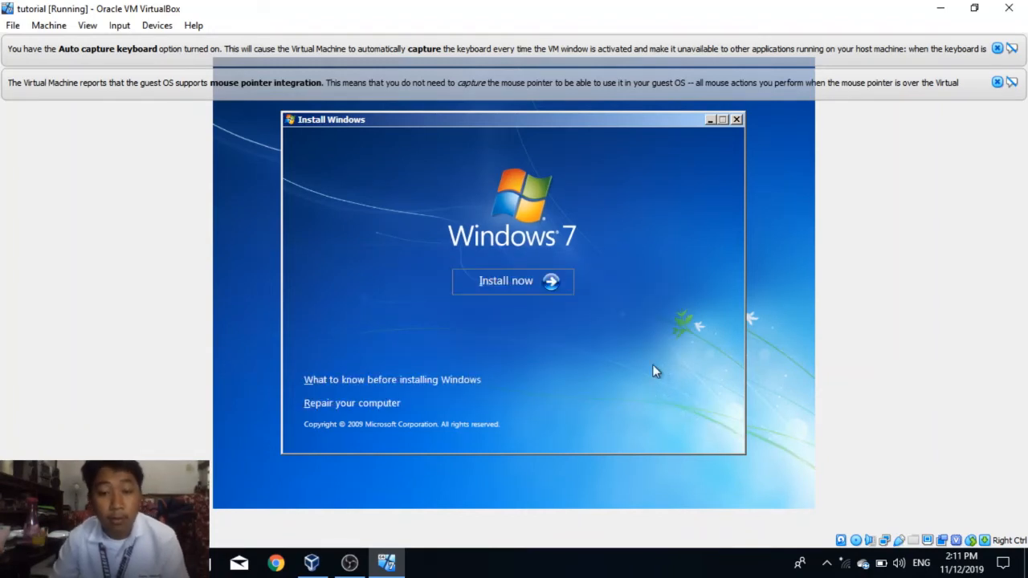
click(521, 281)
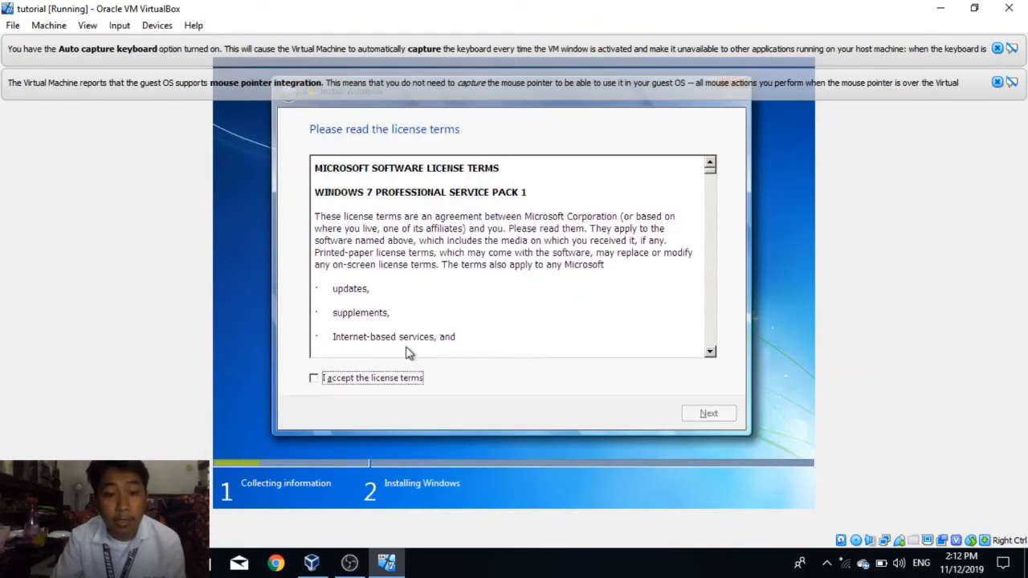
click(314, 380)
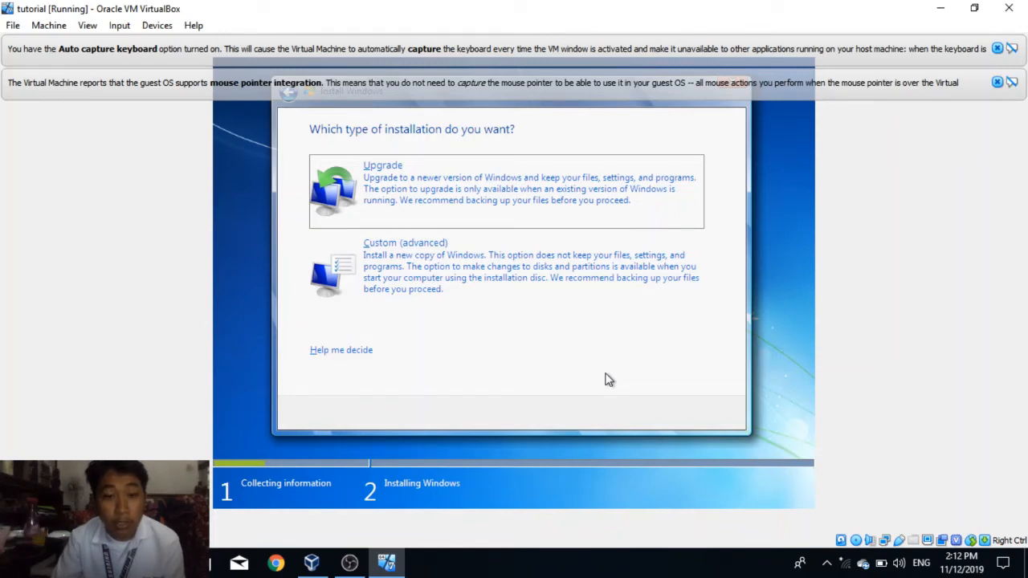
click(417, 256)
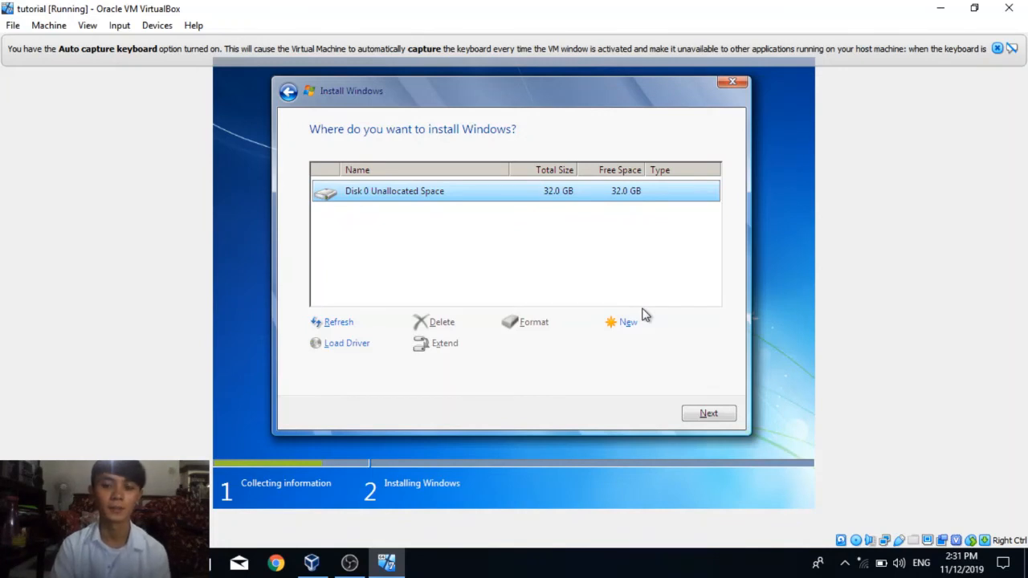
Step: Create a 16384 MB partition in Disk 0's unallocated space, allowing additional partitions for system files
click(627, 325)
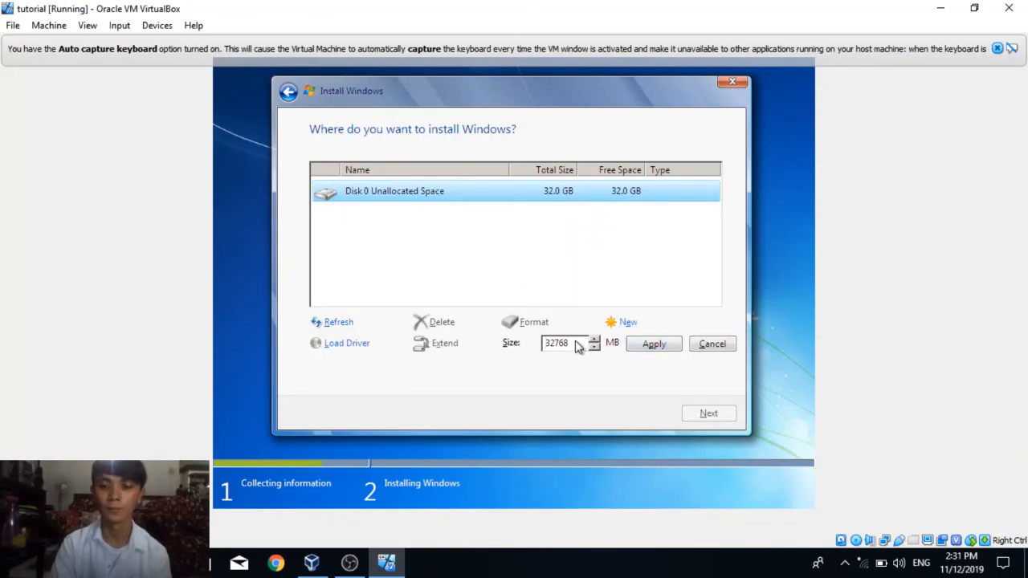
key(BackSpace)
key(BackSpace)
key(BackSpace)
key(BackSpace)
key(BackSpace)
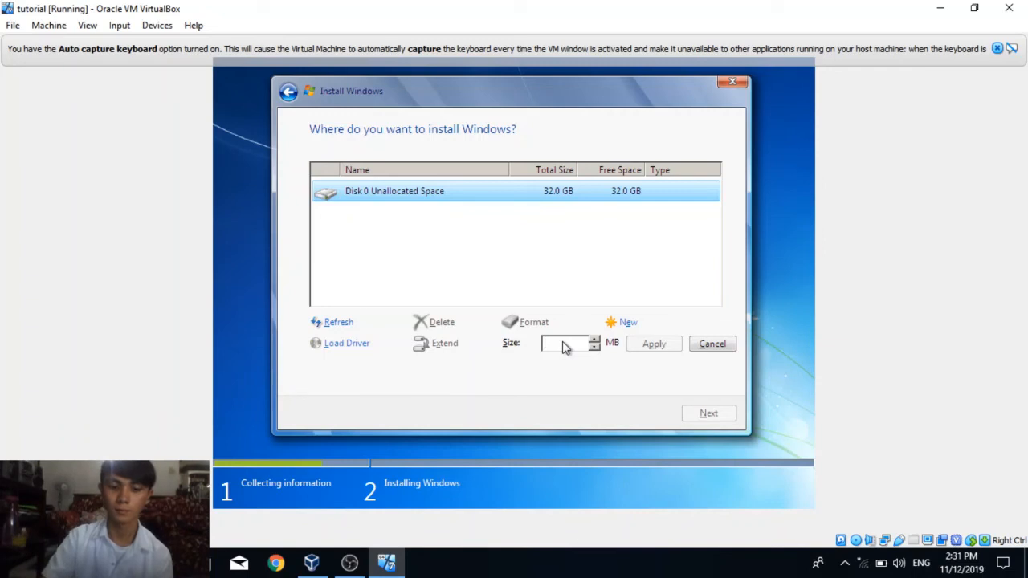
text(163)
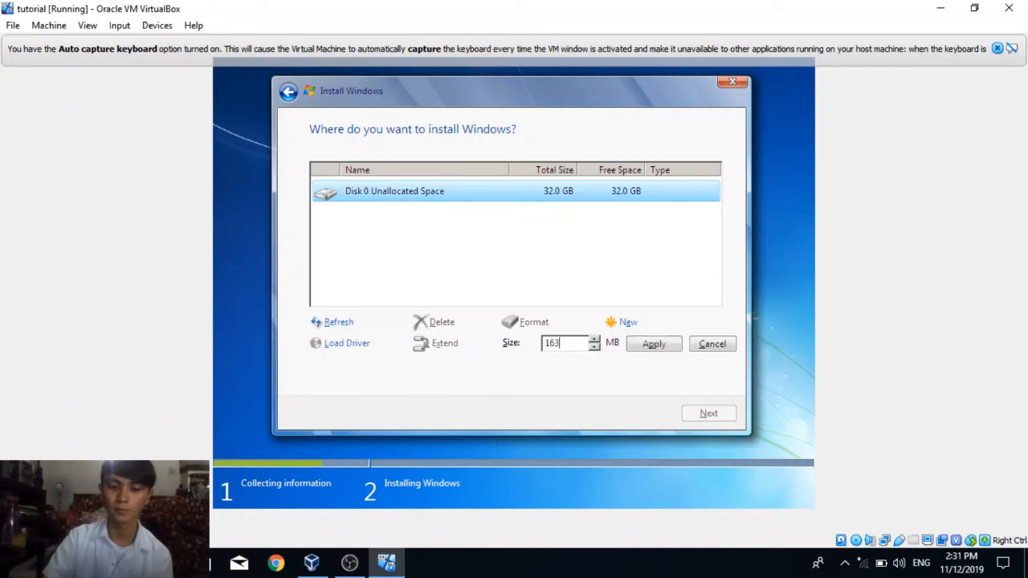
text(84)
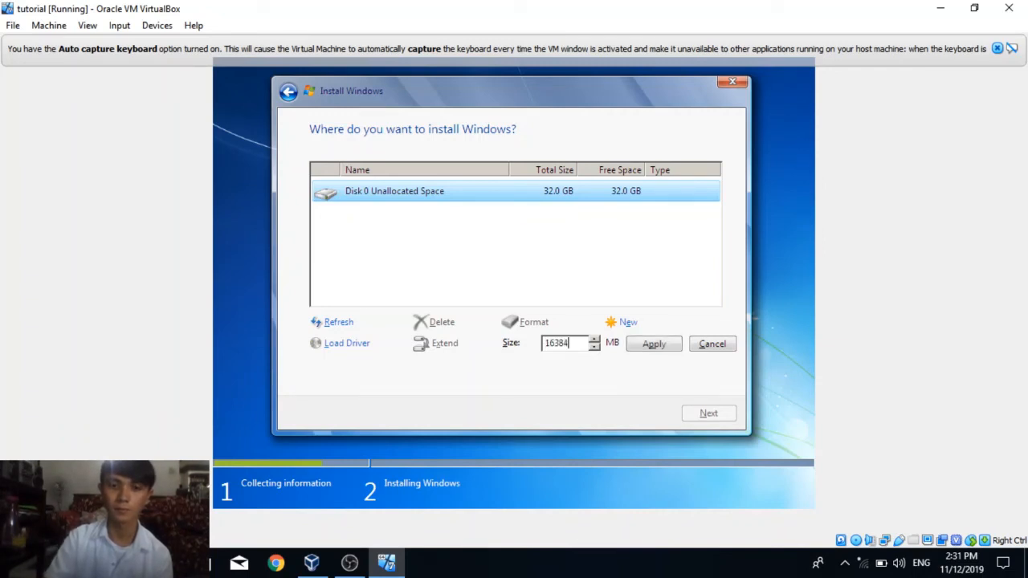
click(656, 349)
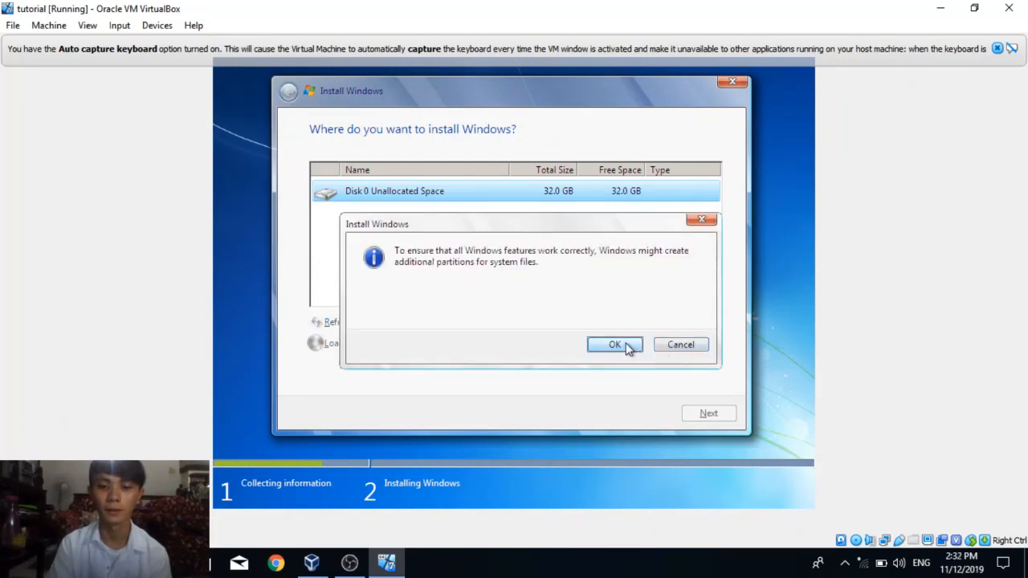
click(628, 345)
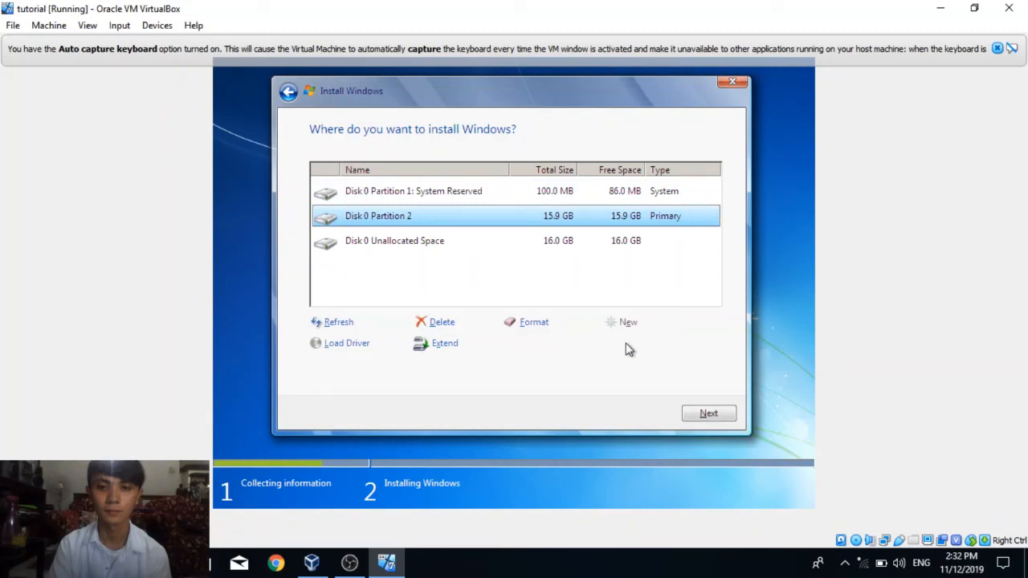
Step: Create a 16383 MB partition from Disk 0's remaining unallocated space and start installing Windows on it
click(566, 252)
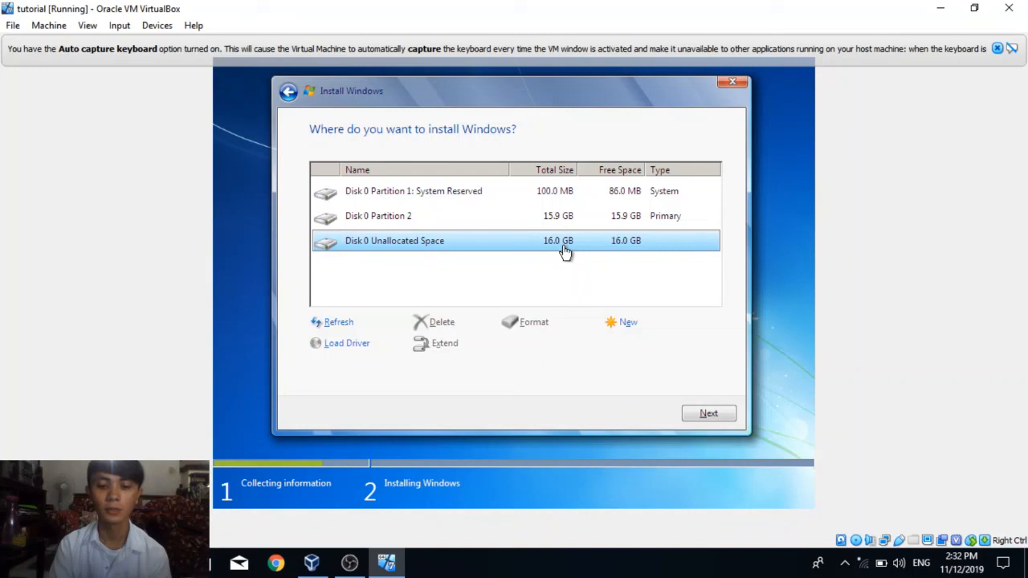
click(627, 323)
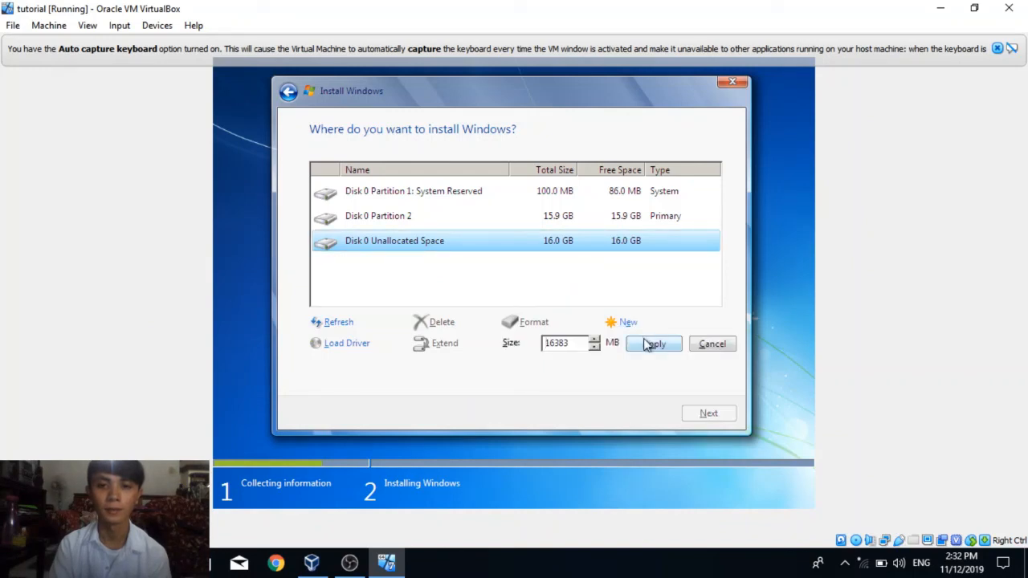
click(652, 344)
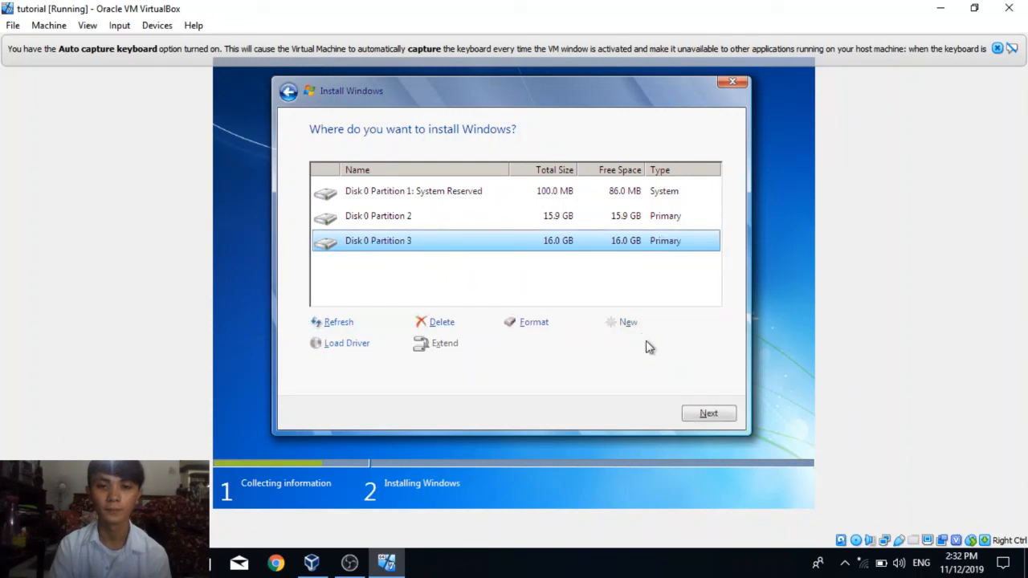
click(692, 414)
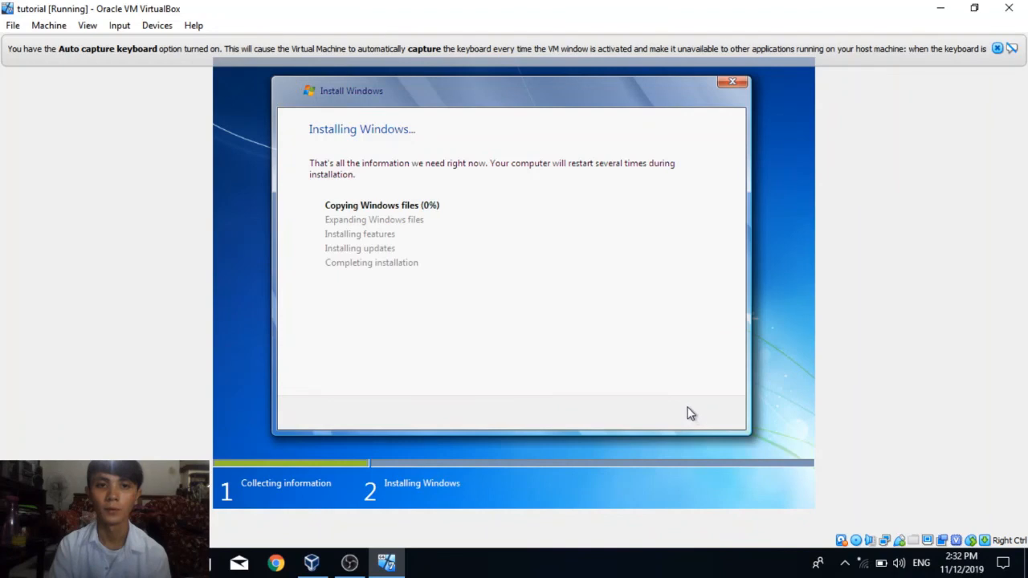